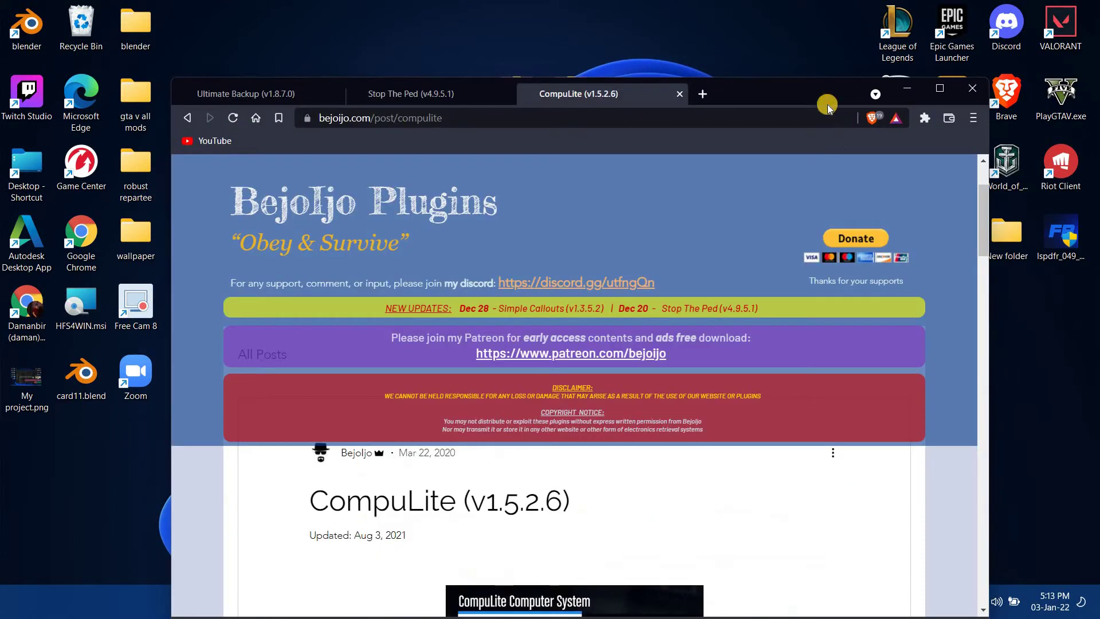
# Step: Look over the plugins offered on the BejoIjo Plugins home page
pyautogui.moveTo(592, 47); pyautogui.dragTo(583, 11)
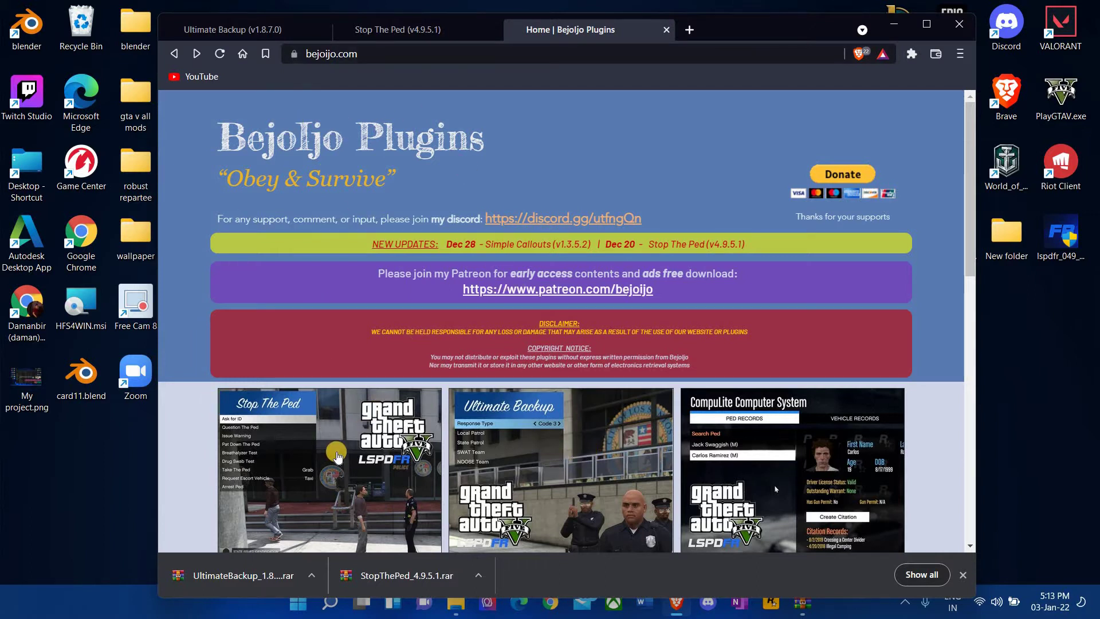
pyautogui.scroll(-5, 631, 487)
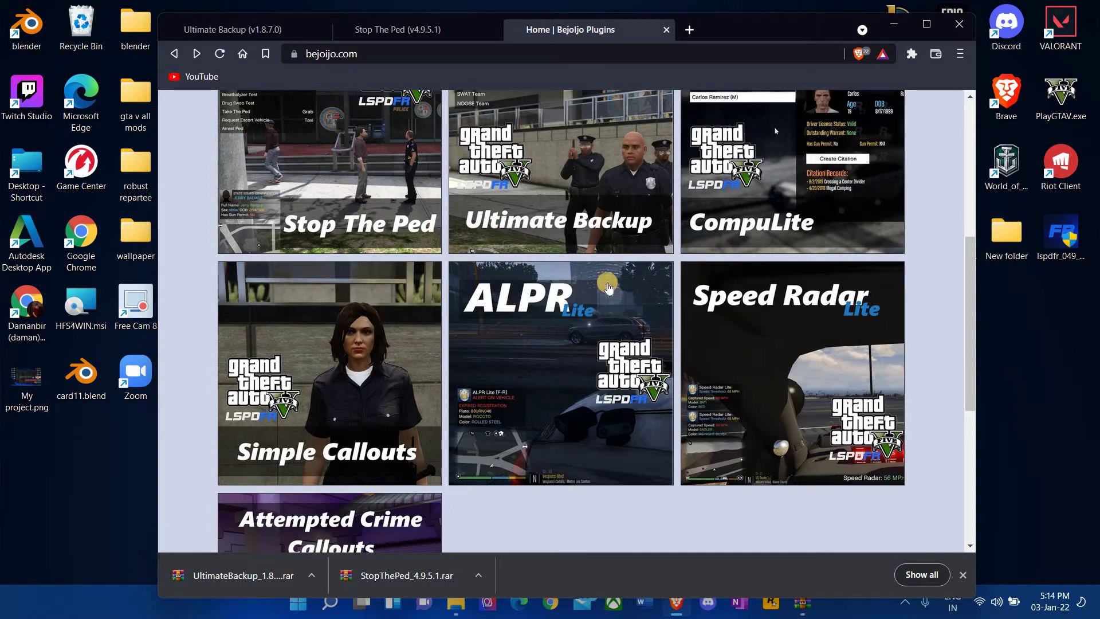
pyautogui.scroll(-2, 578, 282)
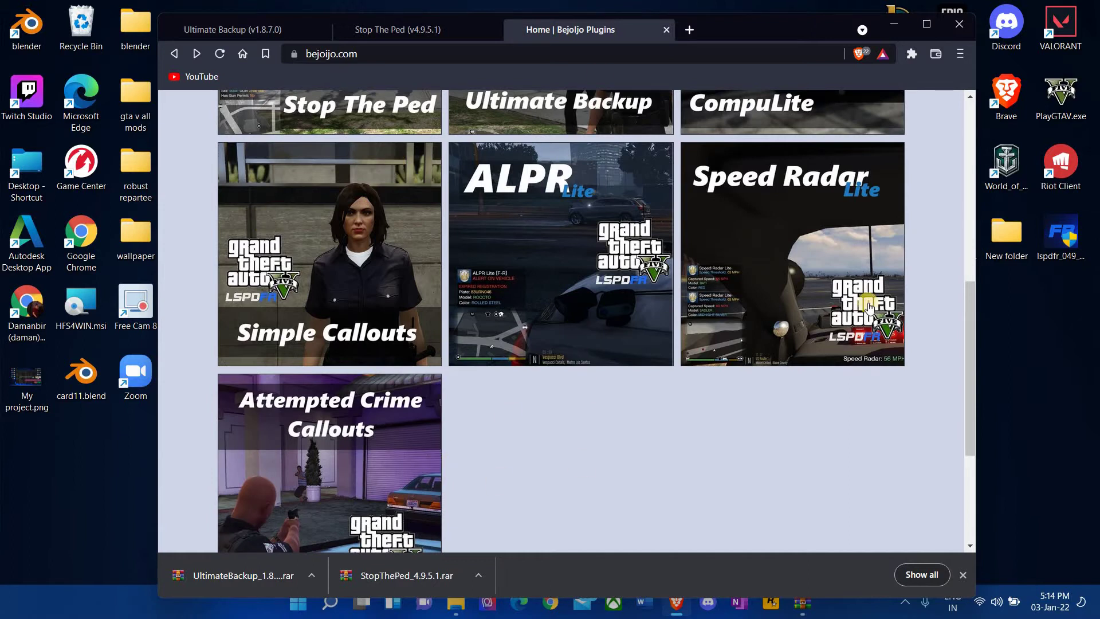
pyautogui.scroll(2, 294, 422)
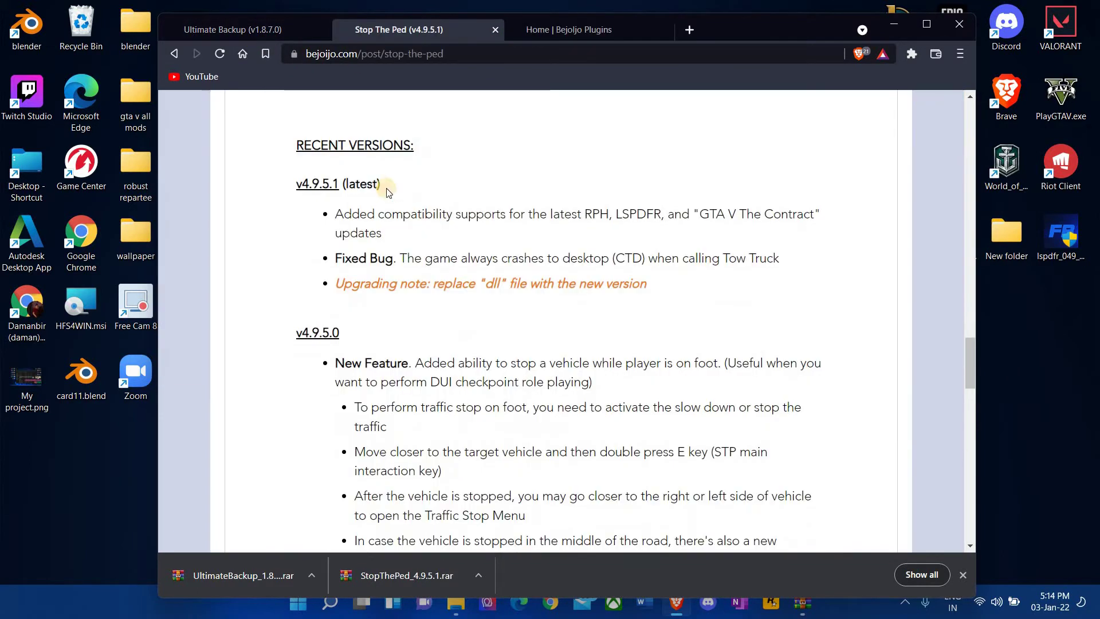
# Step: Highlight the latest version number, 4.9.5.1, in the Stop The Ped page's recent versions and minimize the browser
pyautogui.scroll(-3, 386, 188)
pyautogui.scroll(3, 302, 184)
pyautogui.moveTo(302, 184); pyautogui.dragTo(339, 184)
pyautogui.click(894, 25)
# Step: Open the "gta v all mods" folder, enlarge its window to look through the mod archives, and close it
pyautogui.click(151, 87)
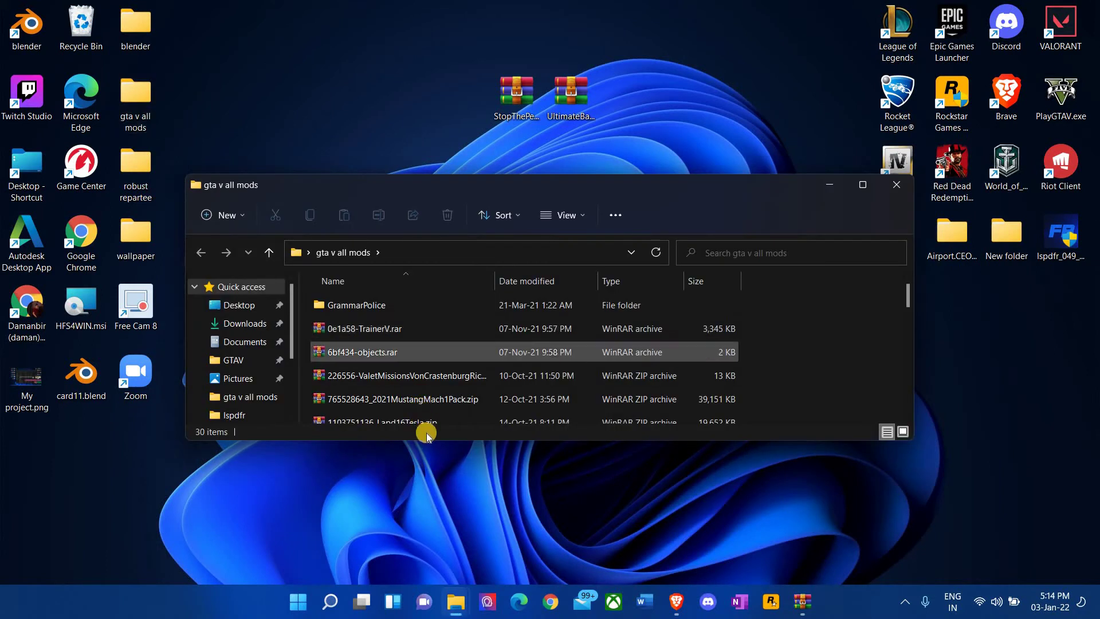
pyautogui.scroll(-8, 424, 426)
pyautogui.moveTo(449, 440); pyautogui.dragTo(449, 583)
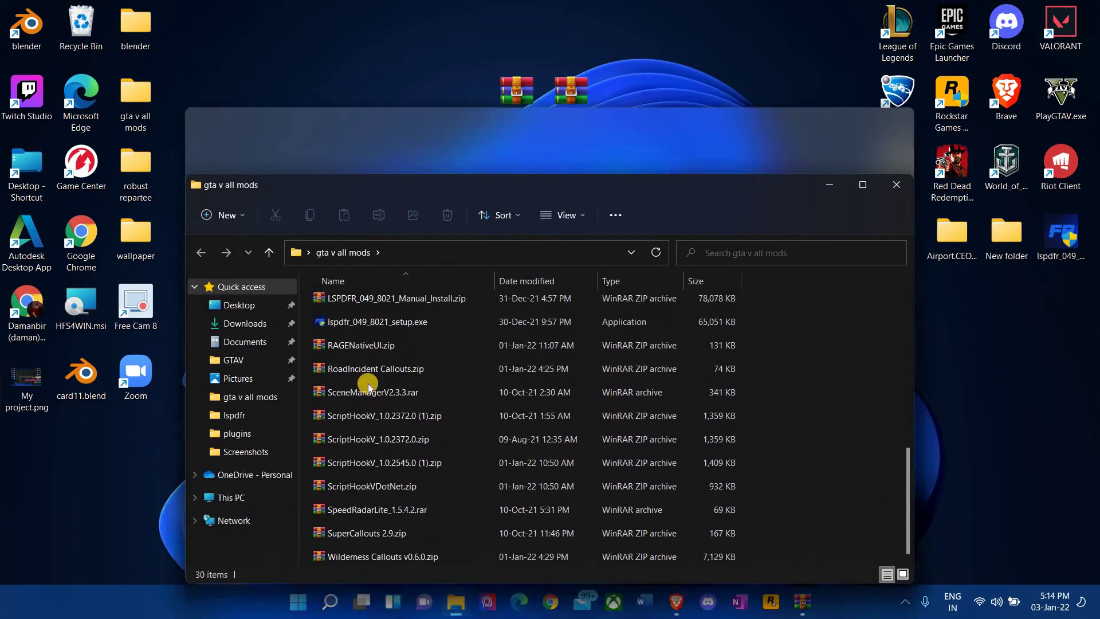
pyautogui.scroll(5, 441, 318)
pyautogui.scroll(-5, 435, 321)
pyautogui.hotkey('alt', 'F4')
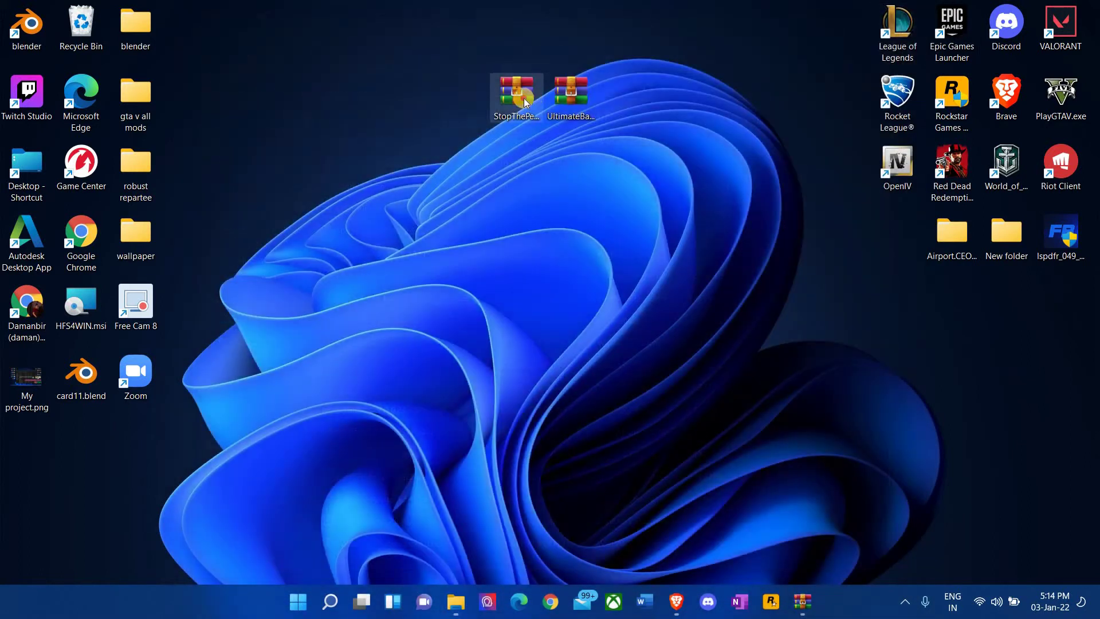
# Step: Move the StopThePed archive on the desktop farther away from the UltimateBackup archive
pyautogui.moveTo(517, 92); pyautogui.dragTo(452, 102)
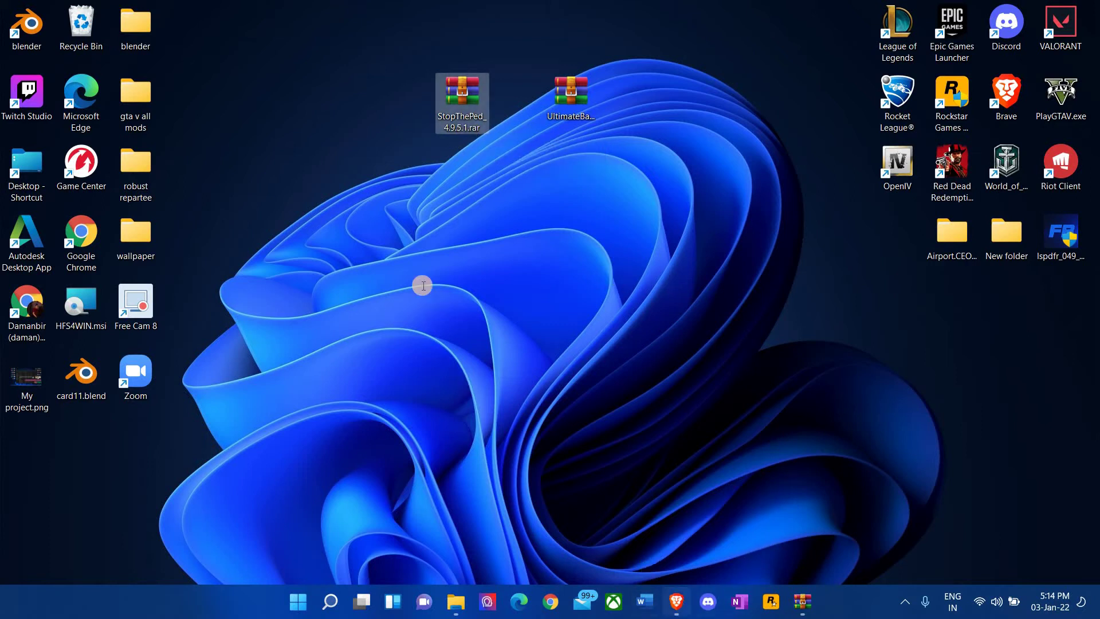
# Step: Return to the browser and review the Stop The Ped page's version notes and its StopThePed_4.9.5.1.rar download section
pyautogui.hotkey('alt', 'Tab')
pyautogui.scroll(-5, 401, 454)
pyautogui.scroll(10, 423, 472)
pyautogui.scroll(-5, 424, 472)
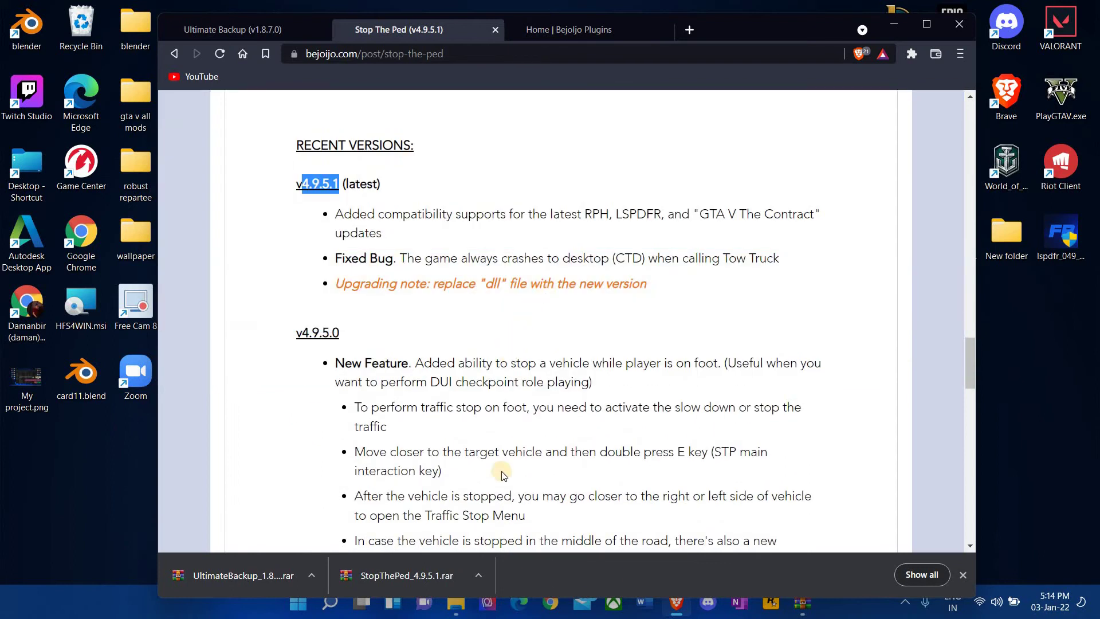
pyautogui.scroll(-15, 502, 475)
pyautogui.scroll(2, 567, 482)
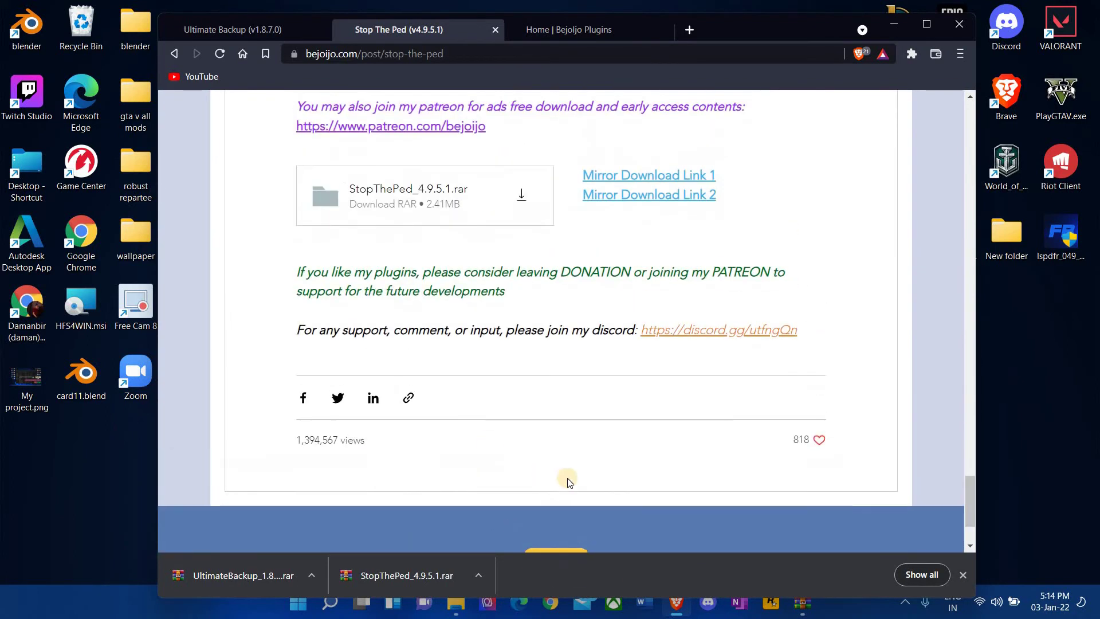
pyautogui.scroll(8, 567, 482)
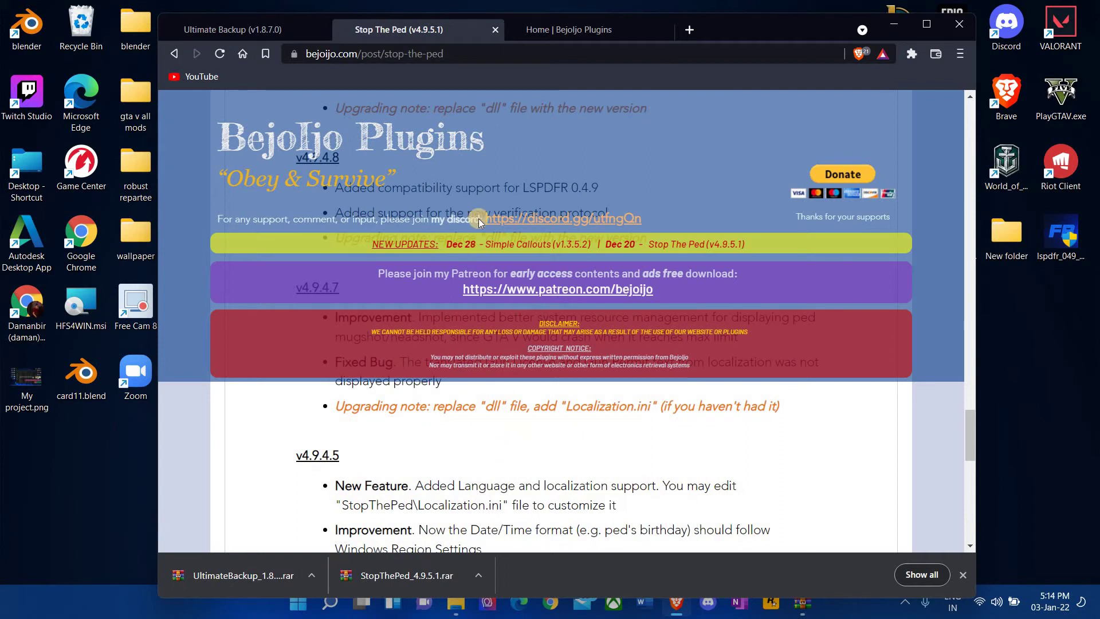
pyautogui.scroll(-10, 498, 454)
pyautogui.scroll(3, 460, 327)
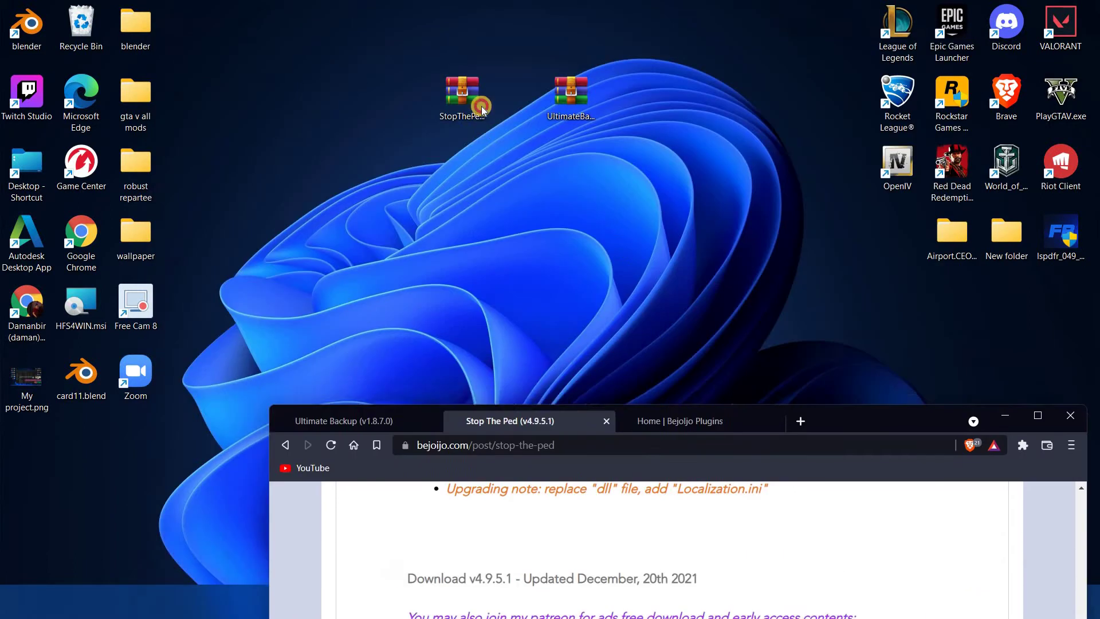
# Step: Review the Ultimate Backup page's recent versions and download section, and minimize the browser
pyautogui.click(778, 101)
pyautogui.moveTo(842, 412); pyautogui.dragTo(801, 117)
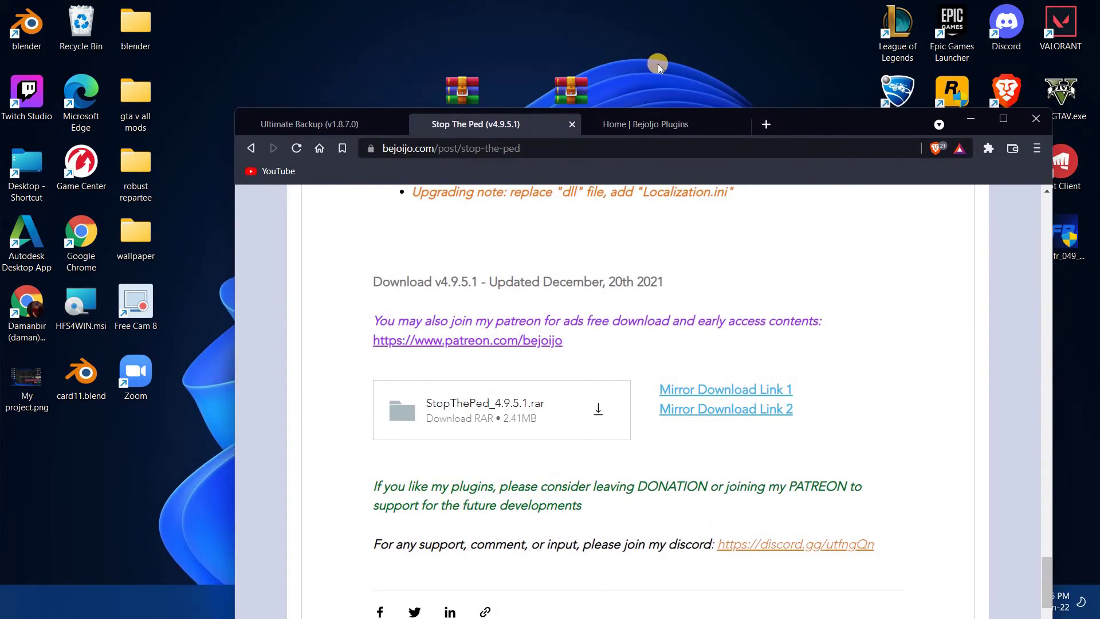
pyautogui.click(661, 120)
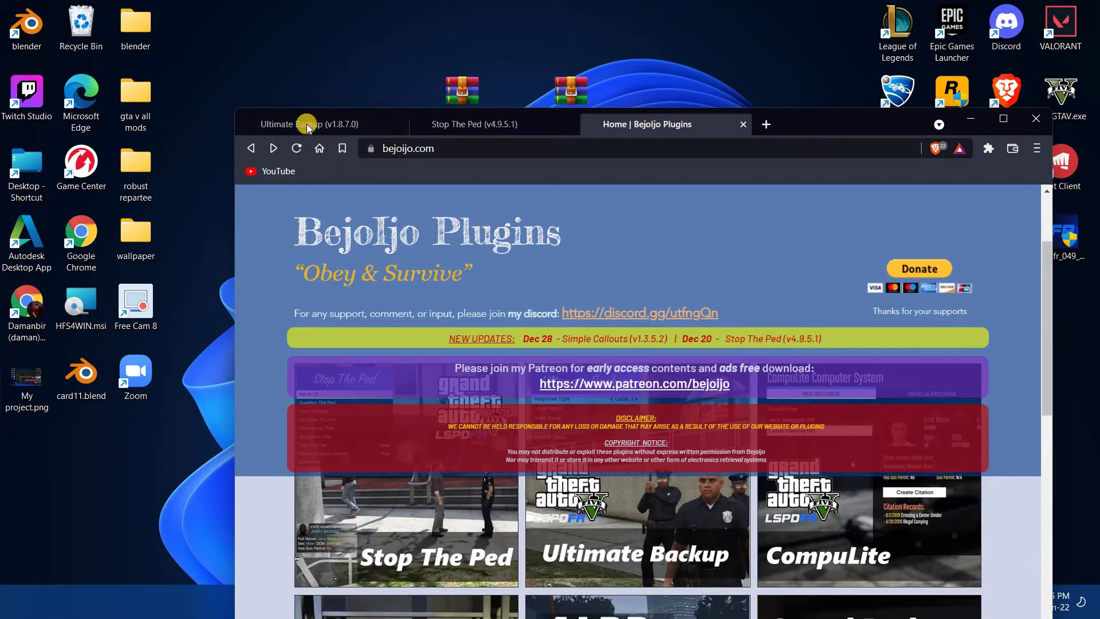
pyautogui.click(324, 124)
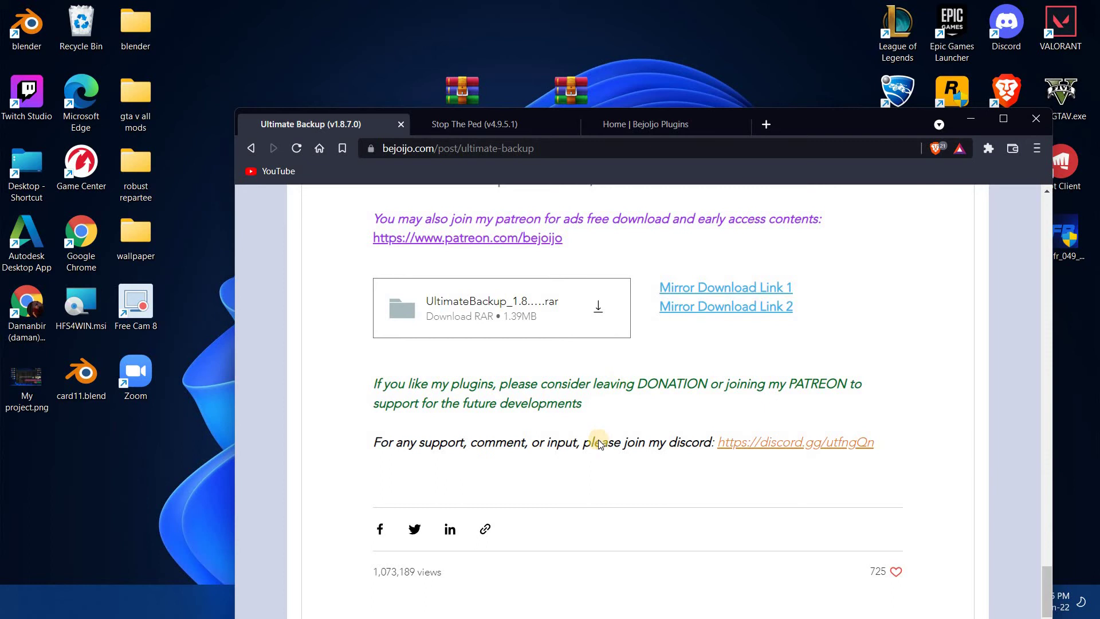
pyautogui.scroll(7, 605, 447)
pyautogui.scroll(10, 607, 452)
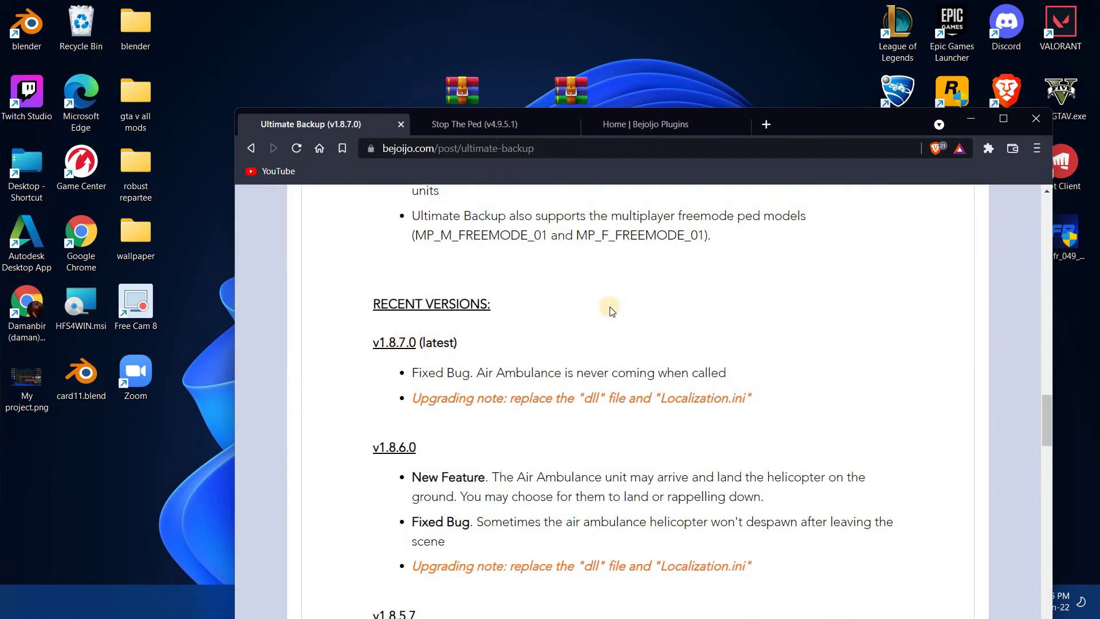
pyautogui.scroll(-15, 611, 310)
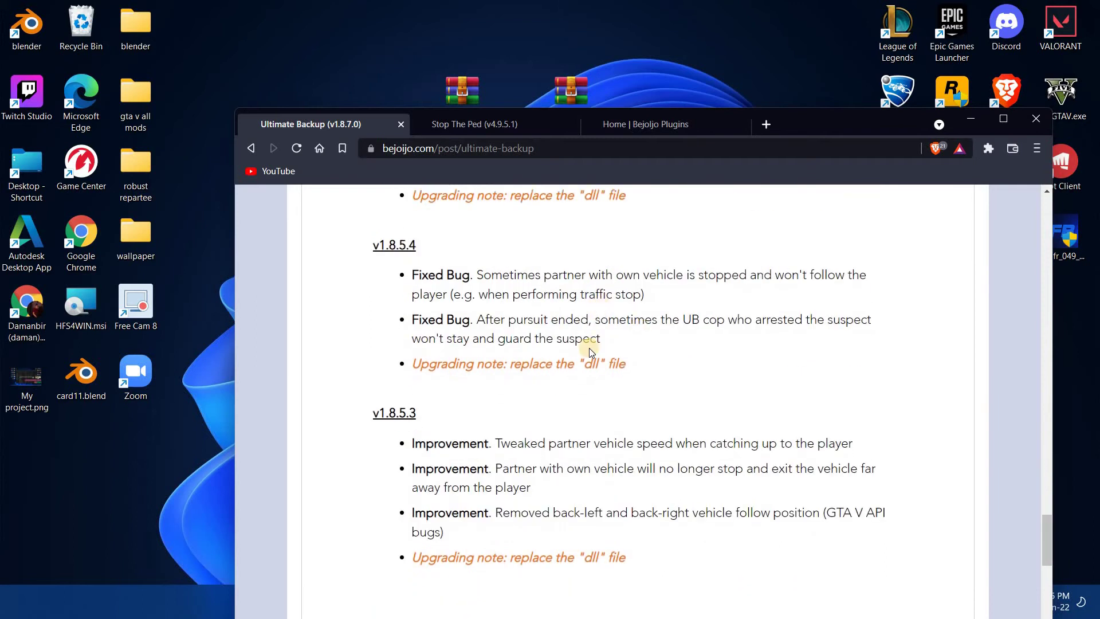
pyautogui.scroll(-8, 589, 348)
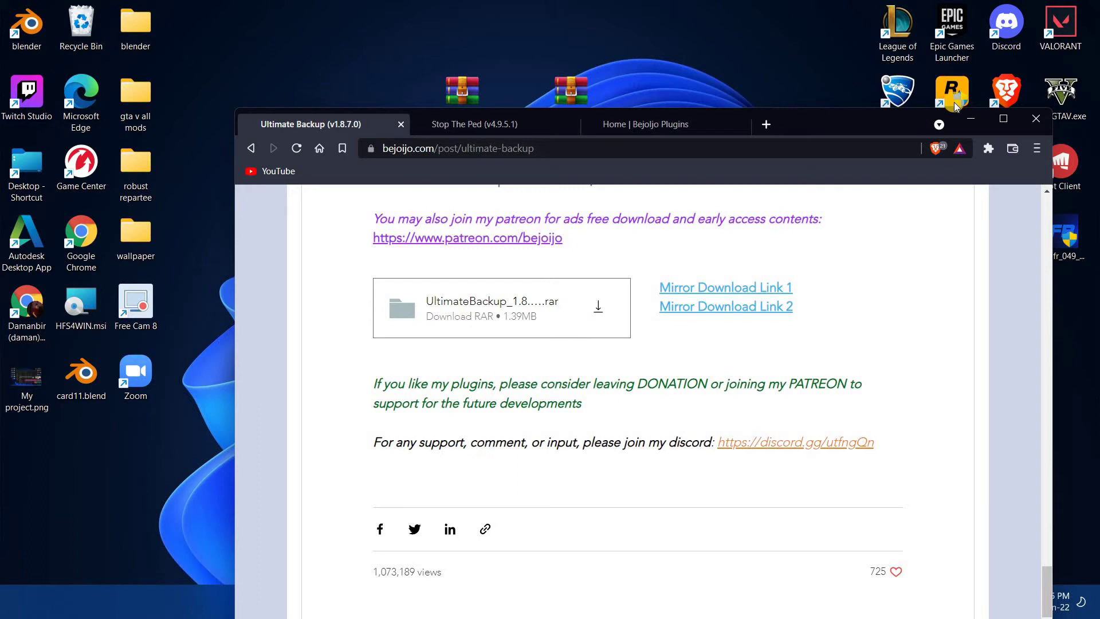
pyautogui.click(984, 118)
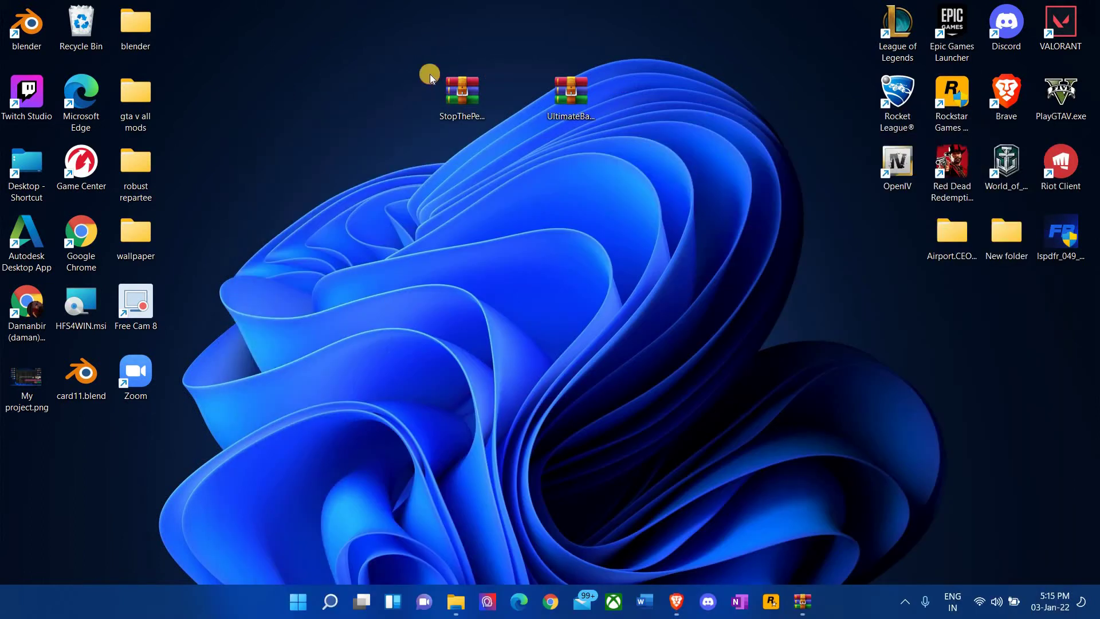
pyautogui.moveTo(433, 39); pyautogui.dragTo(704, 165)
pyautogui.moveTo(400, 26); pyautogui.dragTo(767, 153)
pyautogui.click(607, 172)
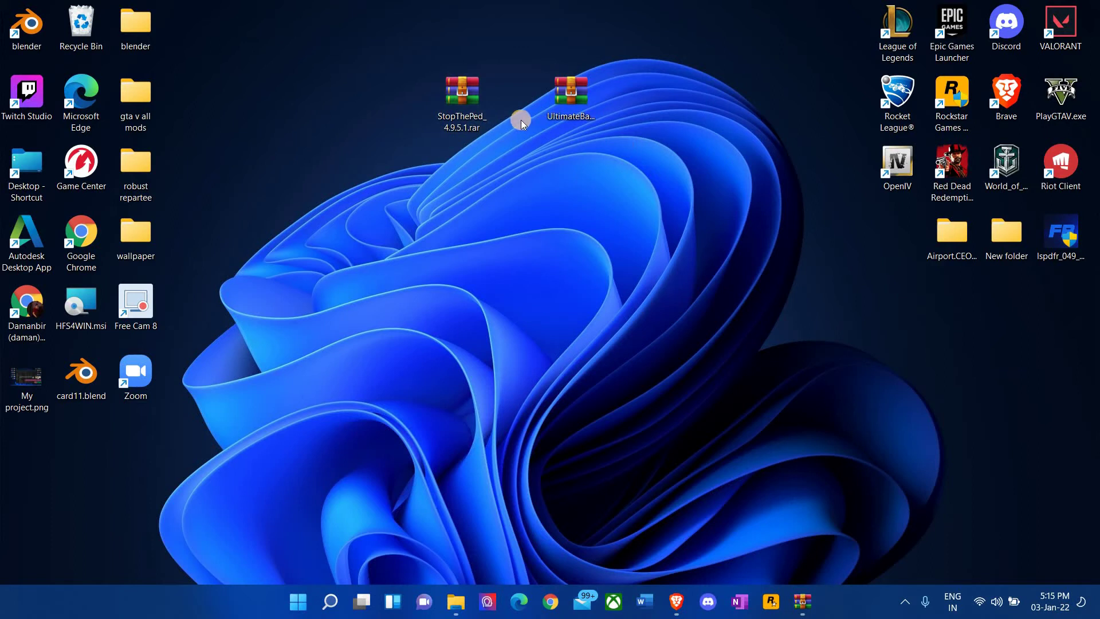
pyautogui.click(534, 88)
pyautogui.click(456, 605)
pyautogui.moveTo(458, 603)
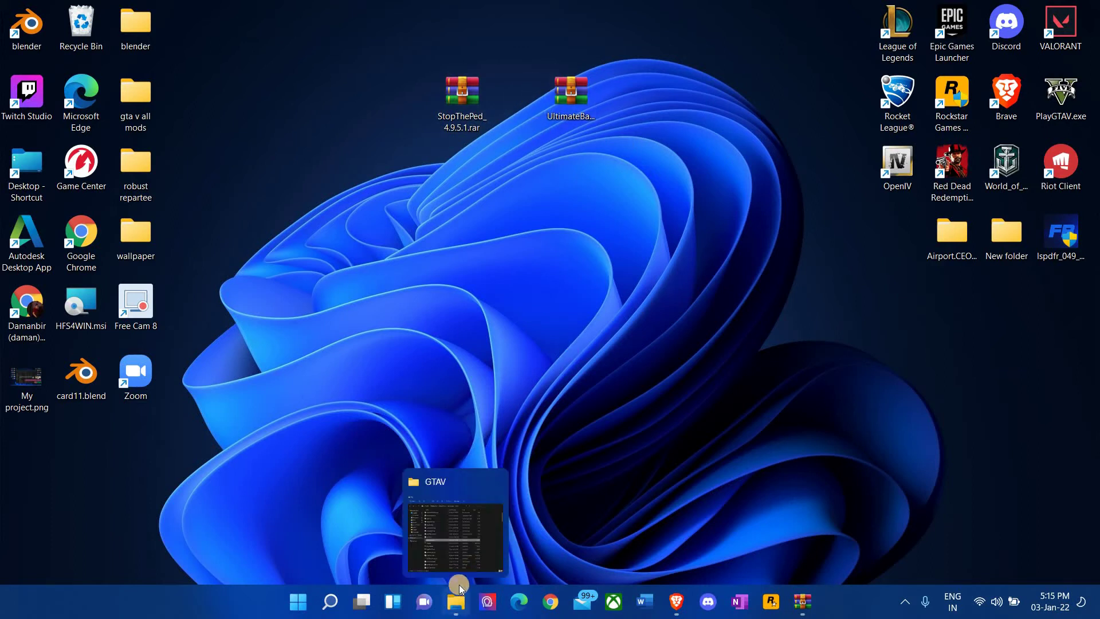
pyautogui.click(458, 558)
# Step: Open StopThePed_4.9.5.1.rar from the desktop, enter its StopThePed folder, and open Readme.txt
pyautogui.doubleClick(465, 91)
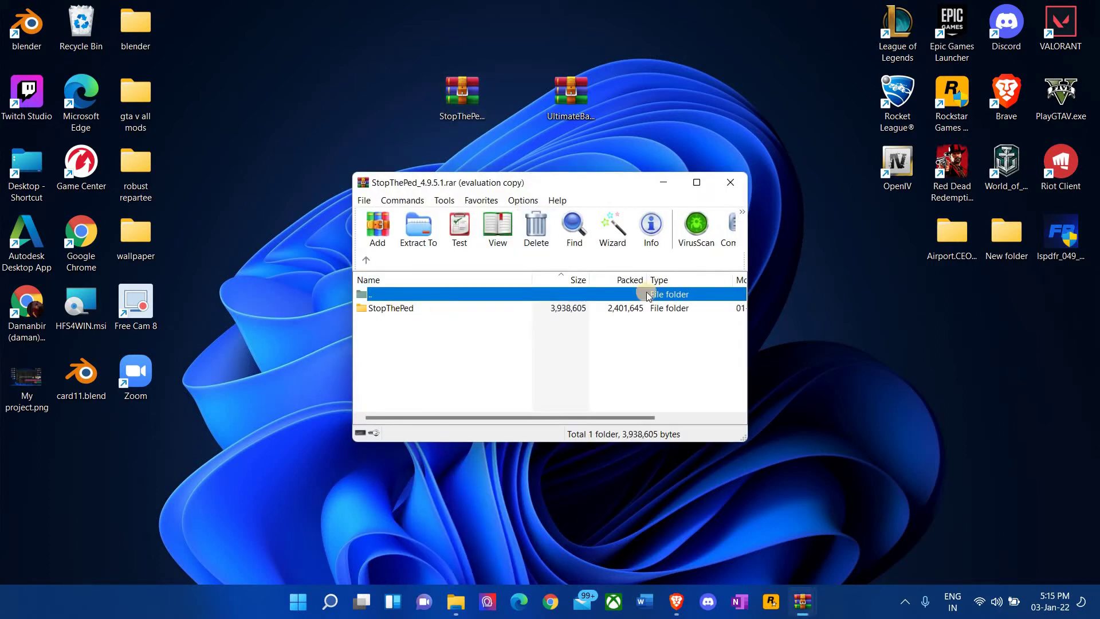
pyautogui.click(657, 263)
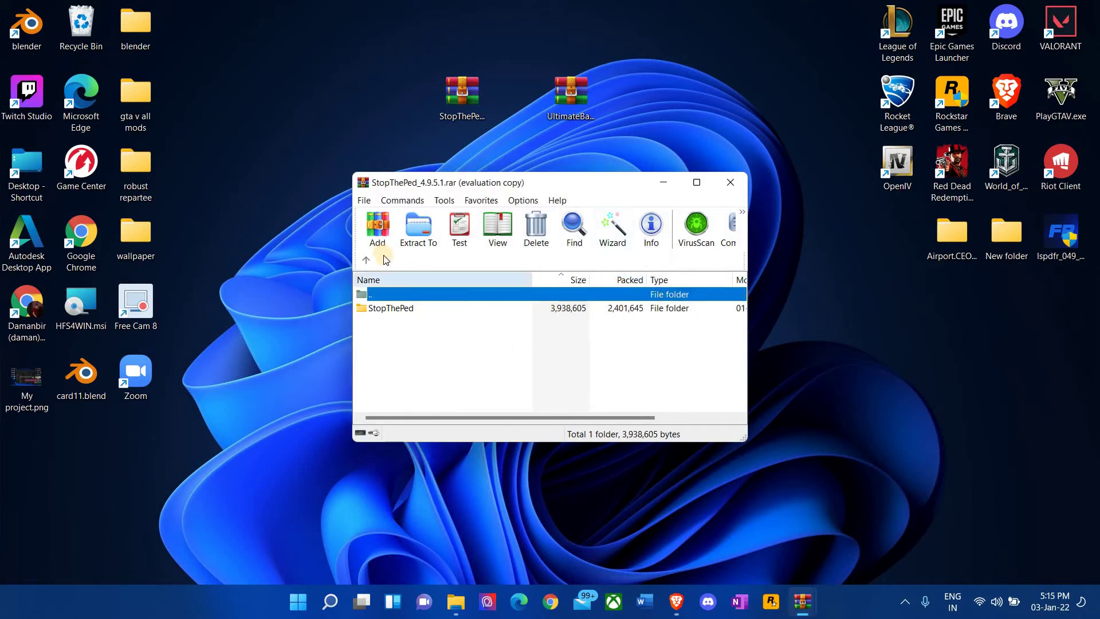
pyautogui.doubleClick(399, 312)
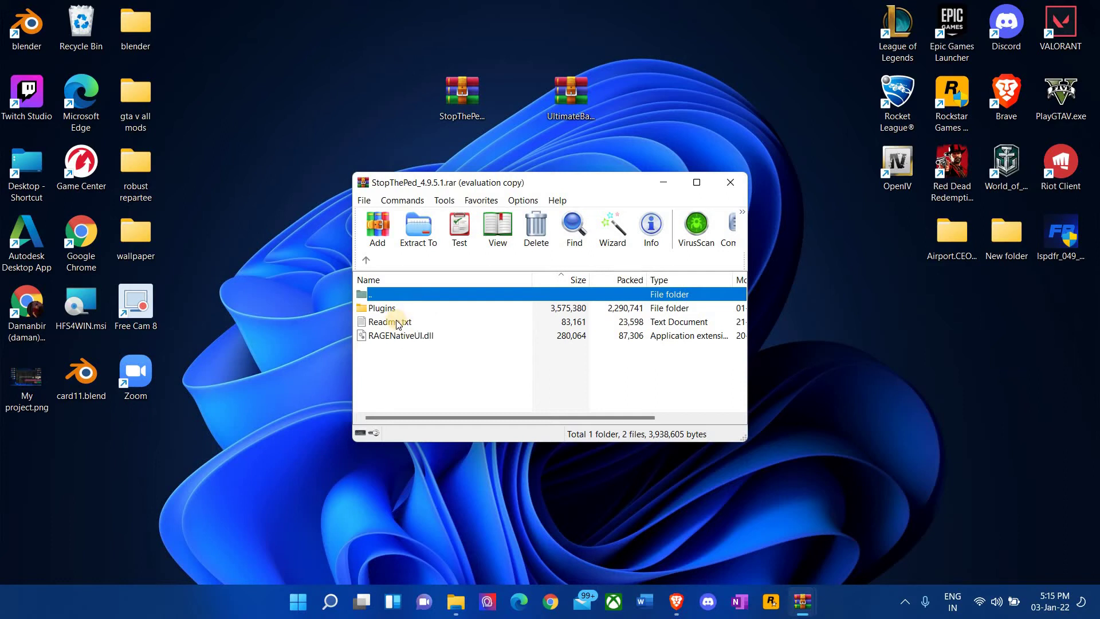
pyautogui.doubleClick(352, 320)
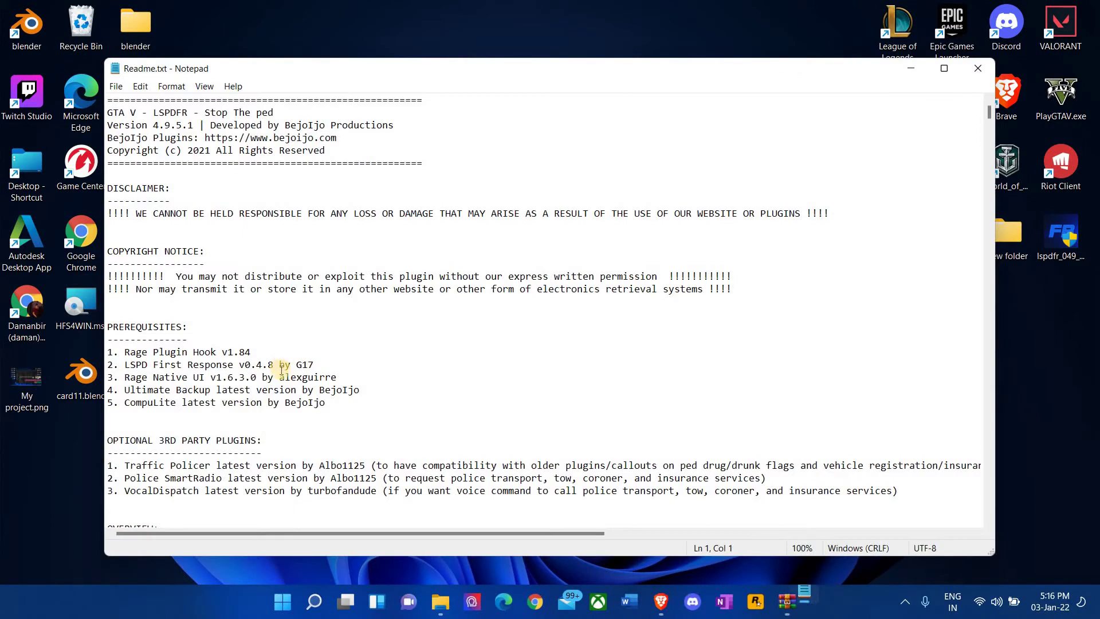
# Step: Read through the Readme's prerequisites, overview and installation sections, and highlight the "HOW TO USE" instructions
pyautogui.scroll(-5, 245, 354)
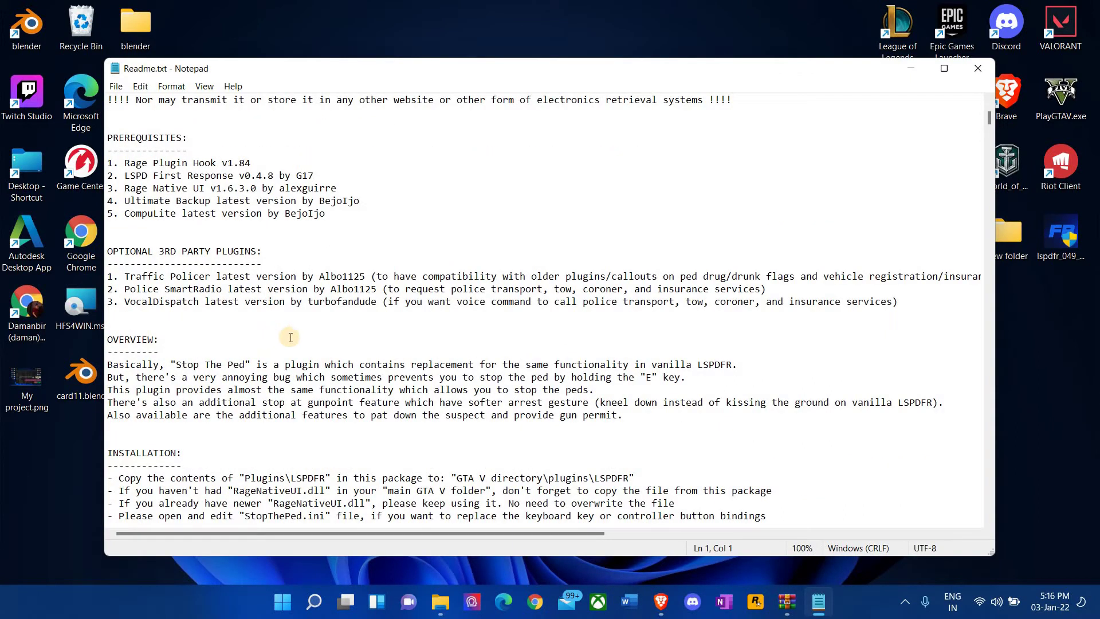
pyautogui.scroll(5, 302, 245)
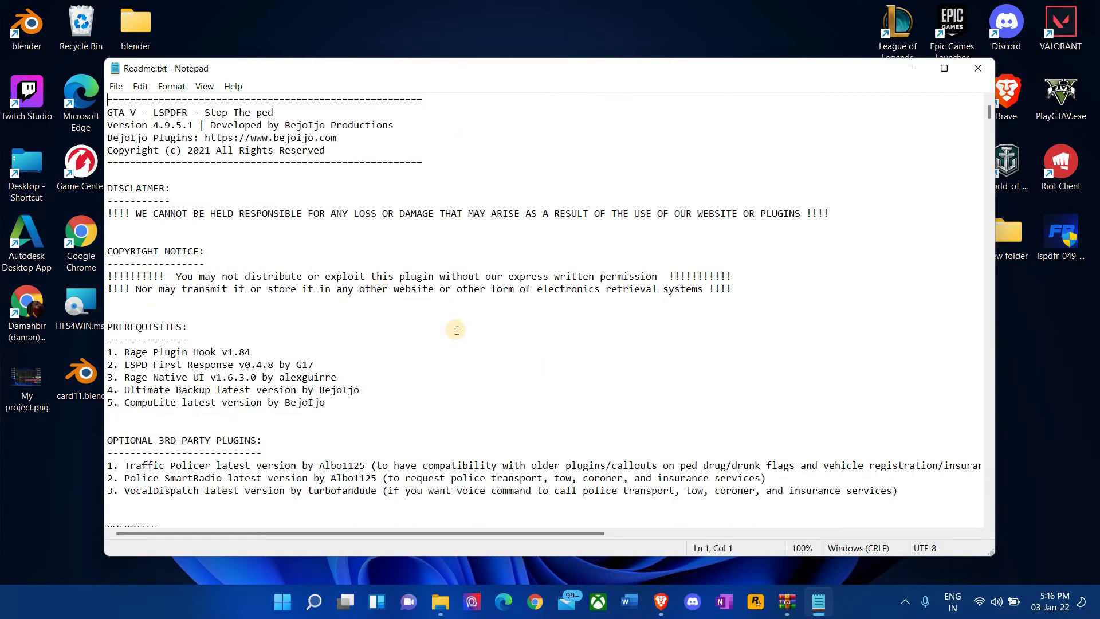
pyautogui.scroll(-10, 456, 330)
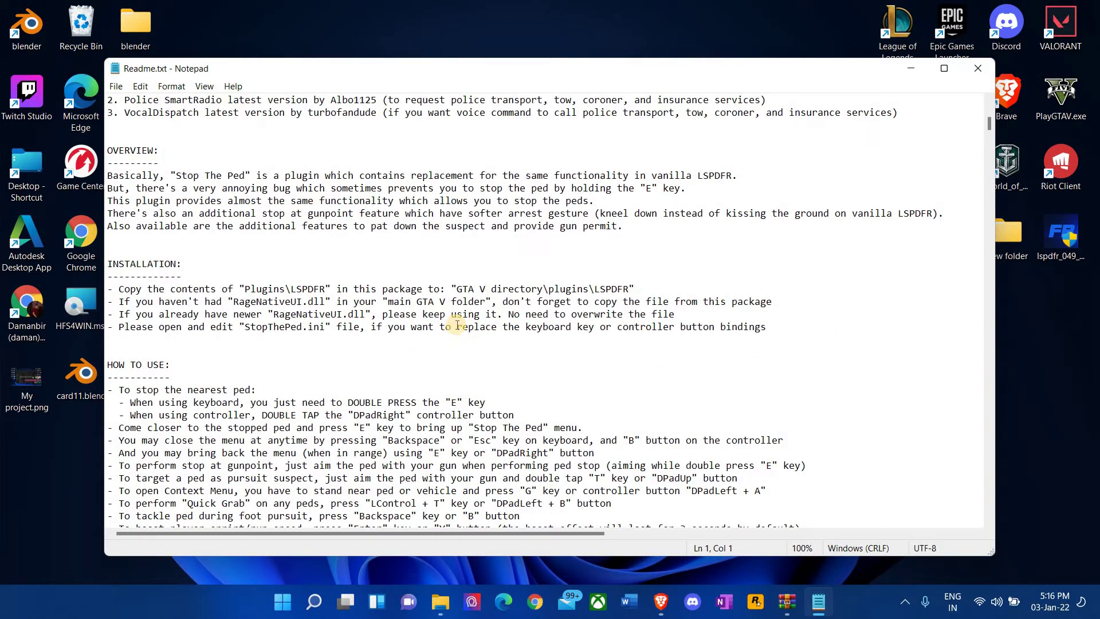
pyautogui.scroll(-5, 457, 325)
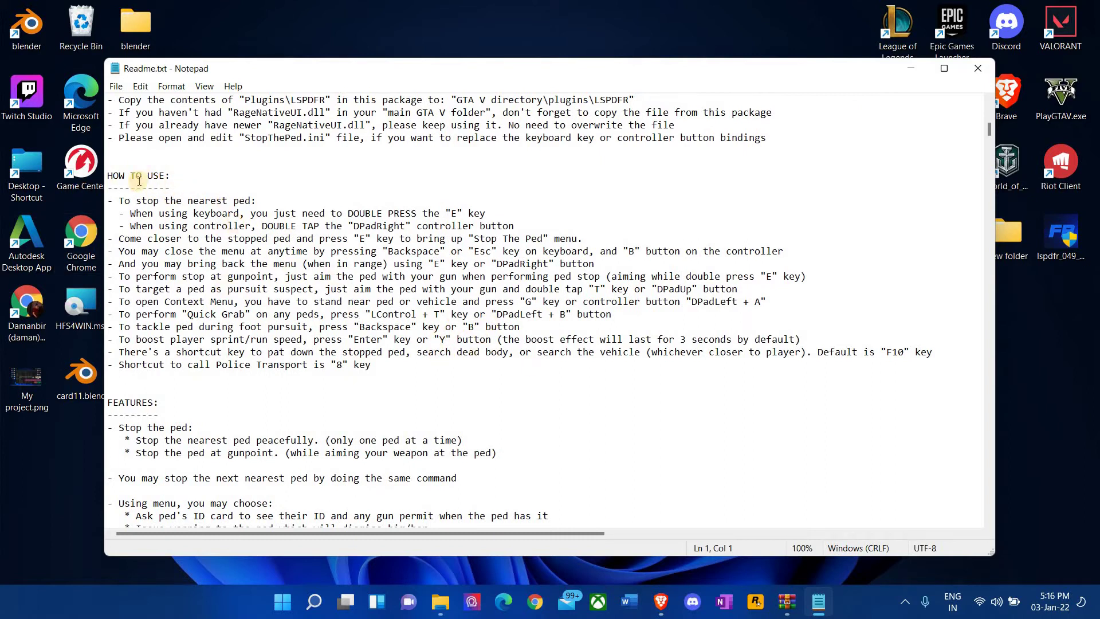
pyautogui.moveTo(161, 189); pyautogui.dragTo(435, 377)
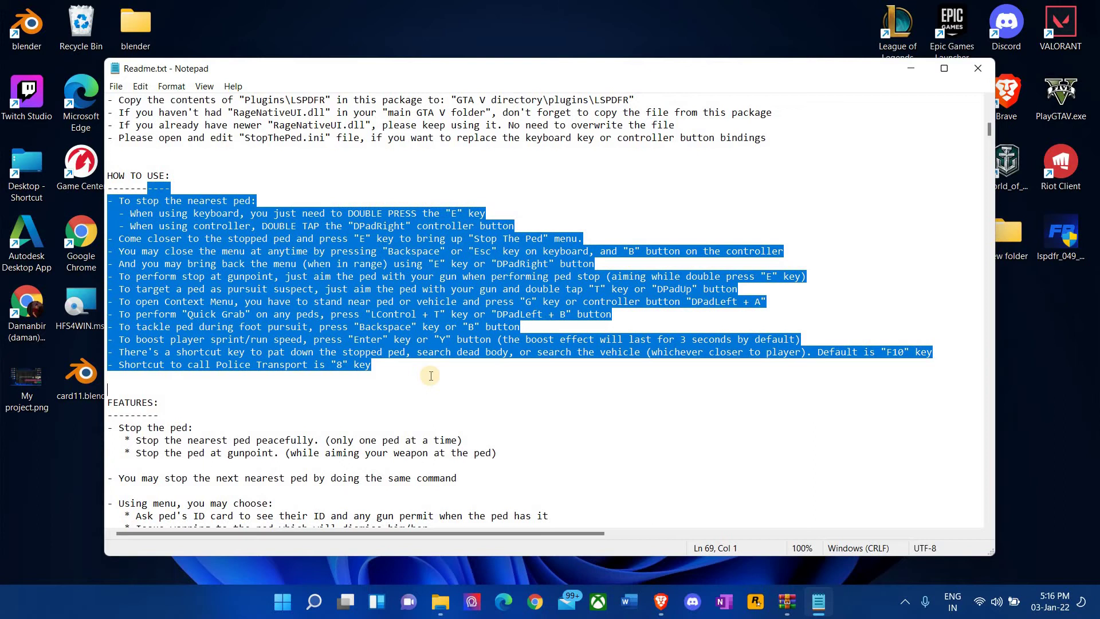
pyautogui.click(436, 377)
pyautogui.scroll(5, 398, 326)
pyautogui.scroll(7, 401, 324)
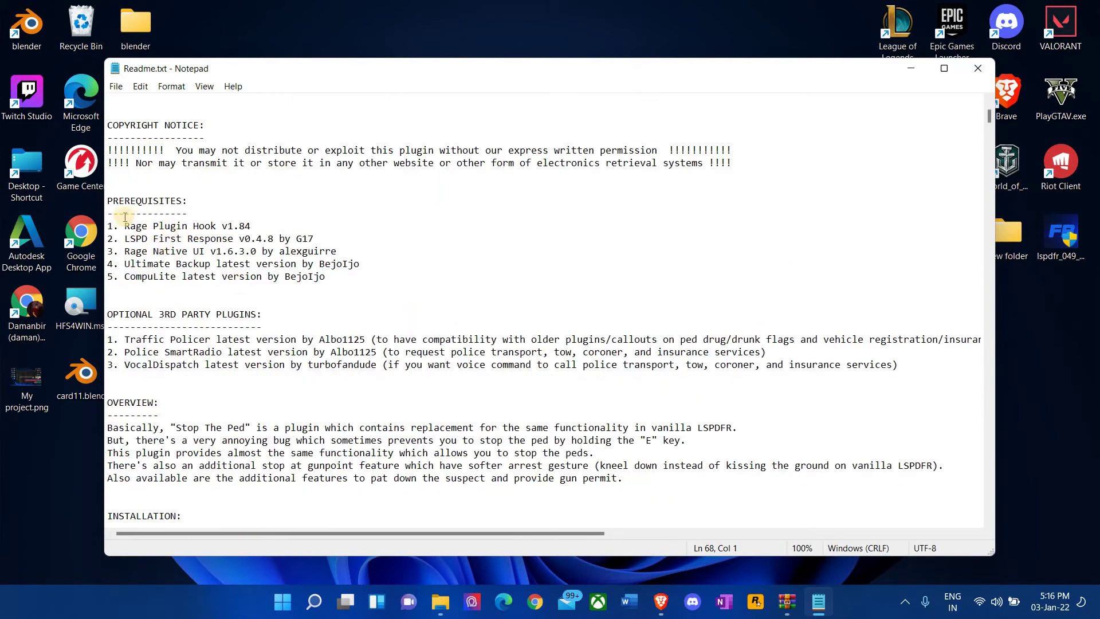
# Step: Highlight the five entries listed under "PREREQUISITES" in the Readme
pyautogui.moveTo(334, 276); pyautogui.dragTo(118, 216)
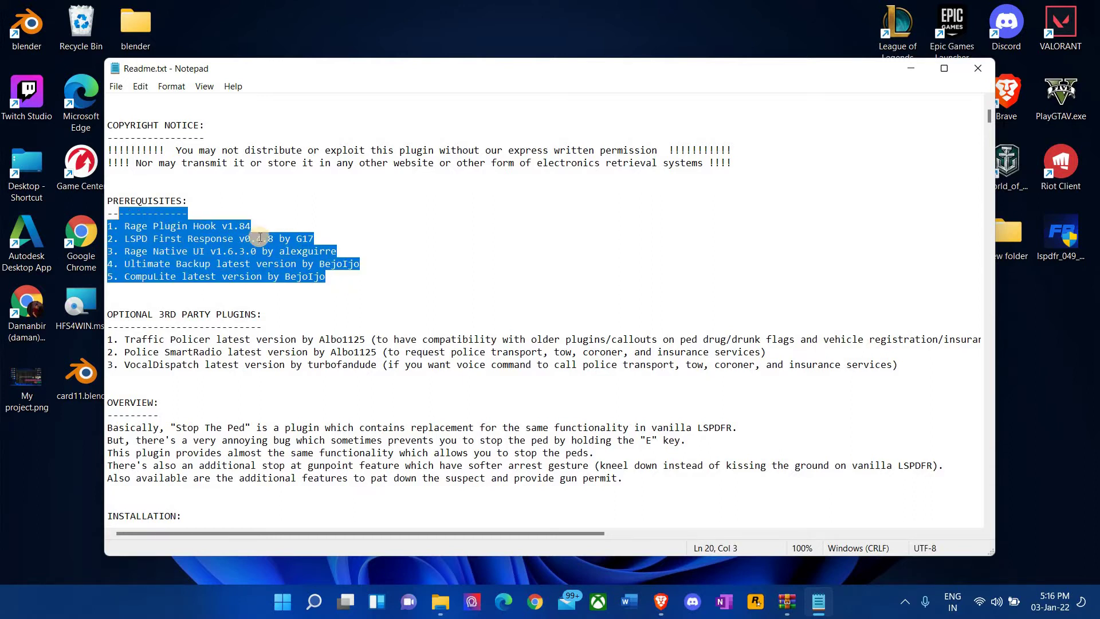
pyautogui.click(148, 237)
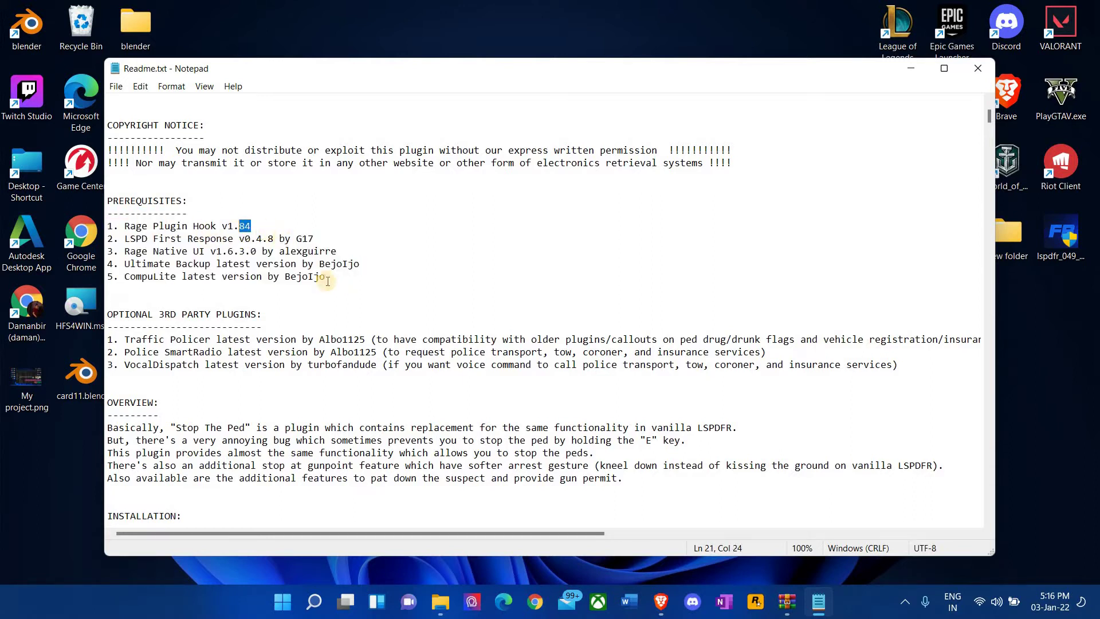
pyautogui.moveTo(327, 276); pyautogui.dragTo(113, 225)
pyautogui.hotkey('shift', 'Home')
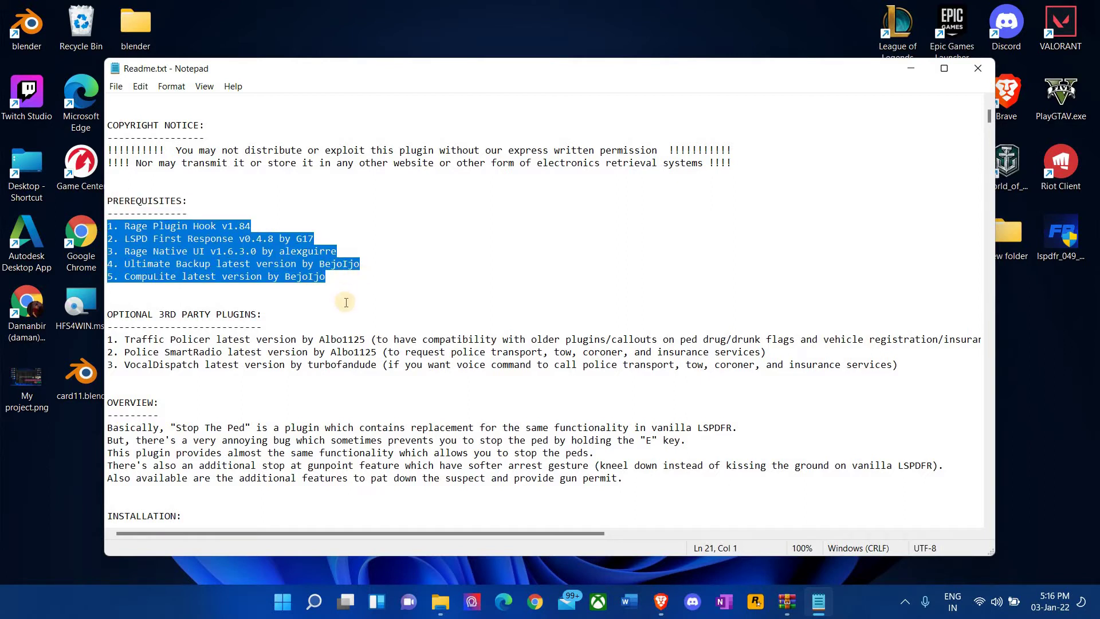
pyautogui.moveTo(342, 276); pyautogui.dragTo(129, 221)
pyautogui.keyDown('shift'); pyautogui.click(114, 225); pyautogui.keyUp('shift')
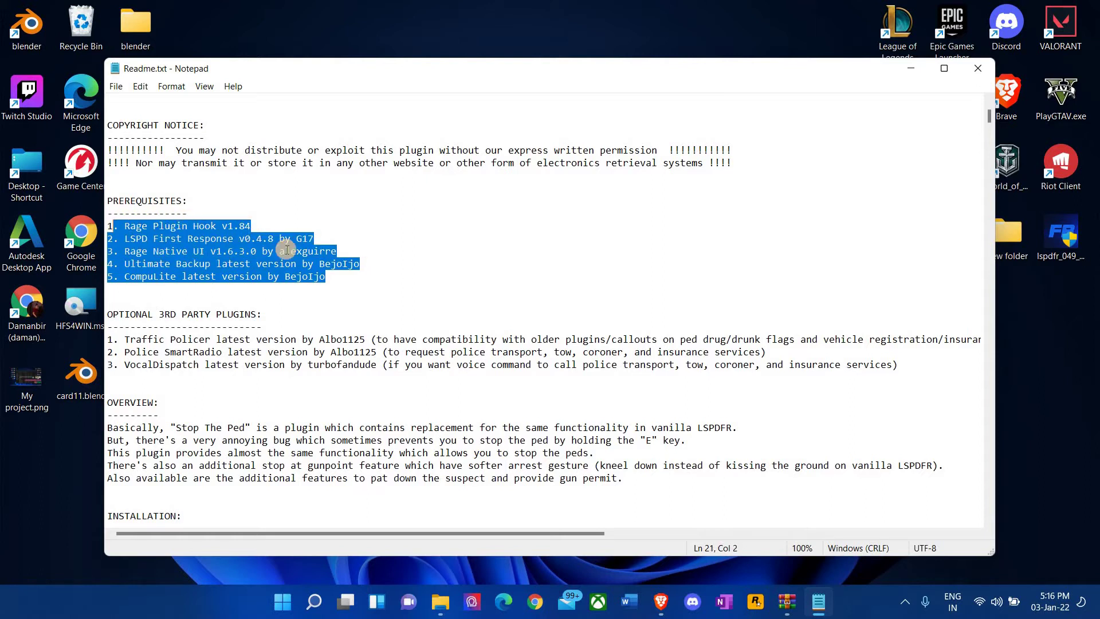
# Step: Go through the Readme's prerequisites one by one and highlight the "CompuLite latest version" entry
pyautogui.click(255, 223)
pyautogui.click(265, 236)
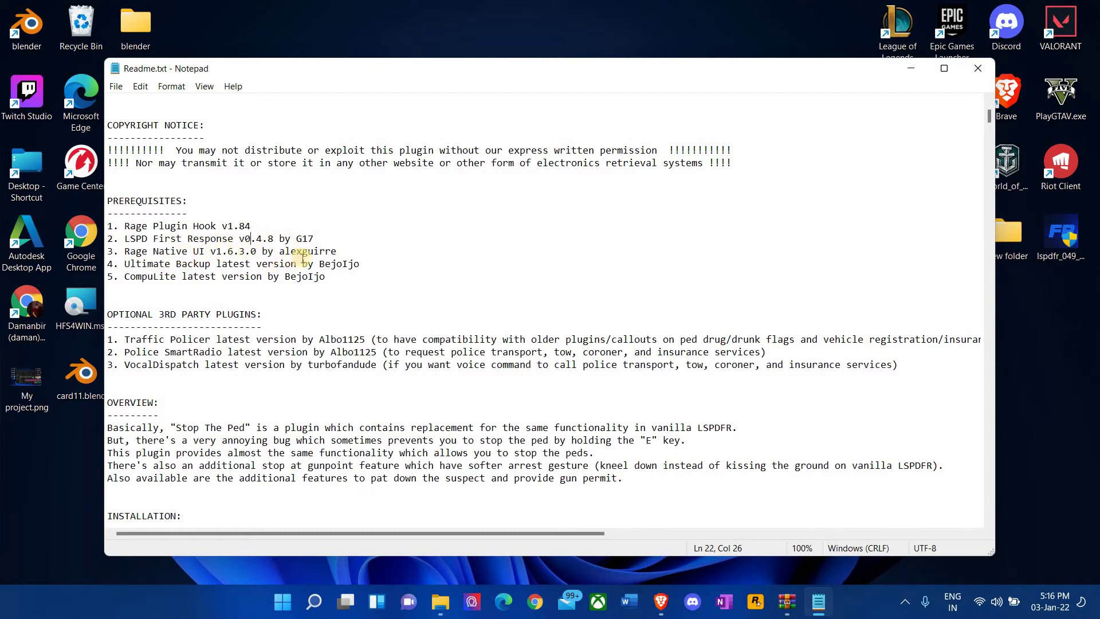
pyautogui.moveTo(256, 254); pyautogui.dragTo(343, 255)
pyautogui.press('End')
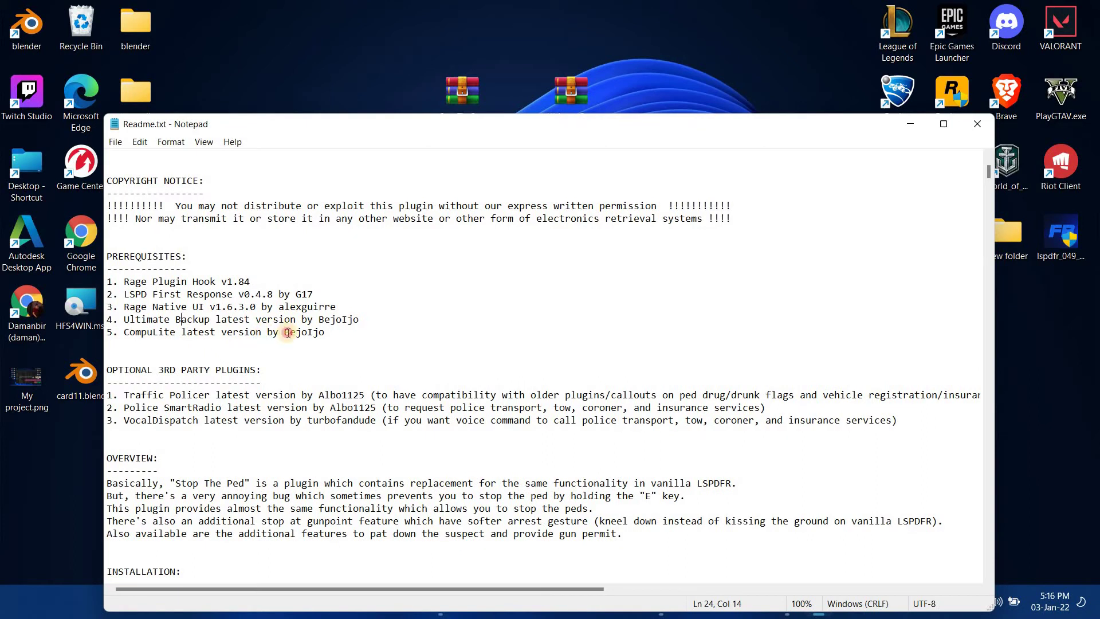
pyautogui.moveTo(288, 333); pyautogui.dragTo(124, 332)
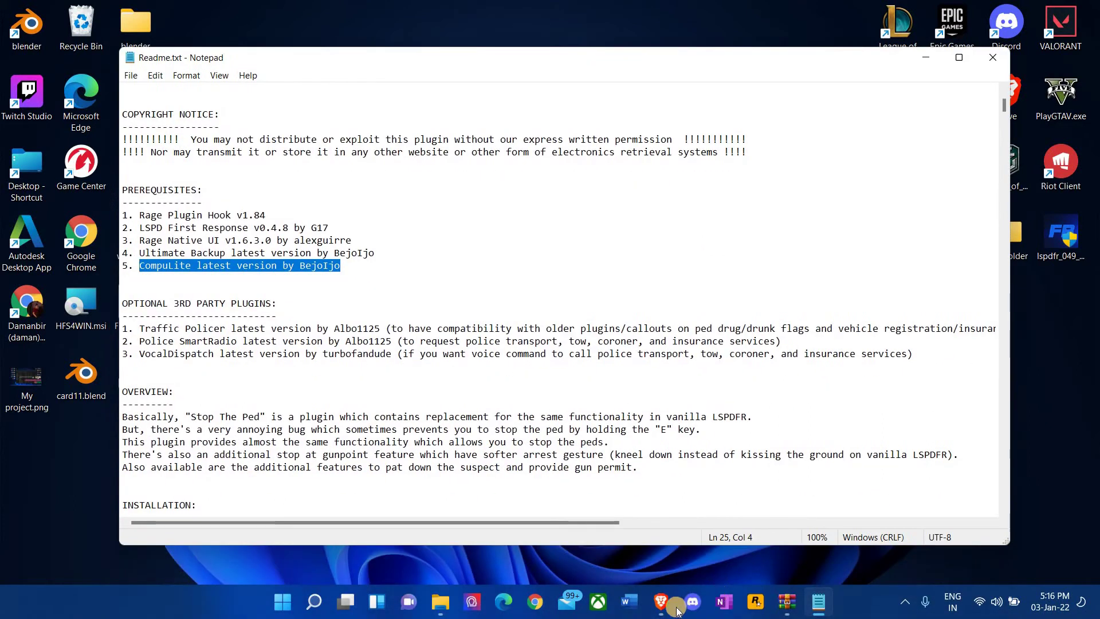
# Step: Switch to the Brave browser, view the BejoIjo Plugins home page with the CompuLite plugin, and minimize the browser
pyautogui.click(512, 184)
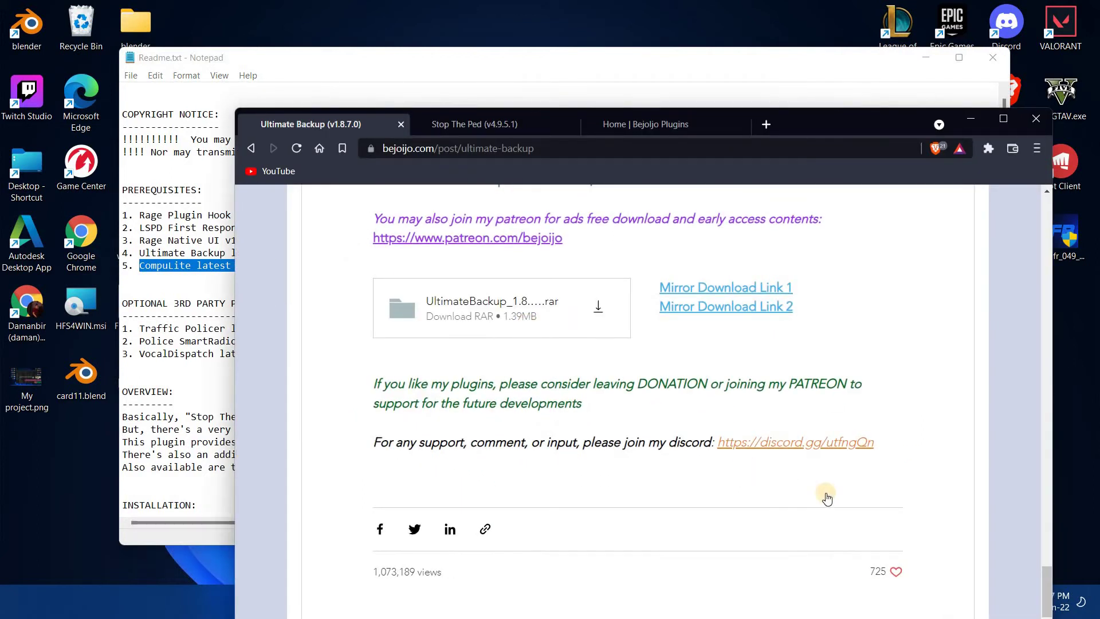
pyautogui.click(646, 124)
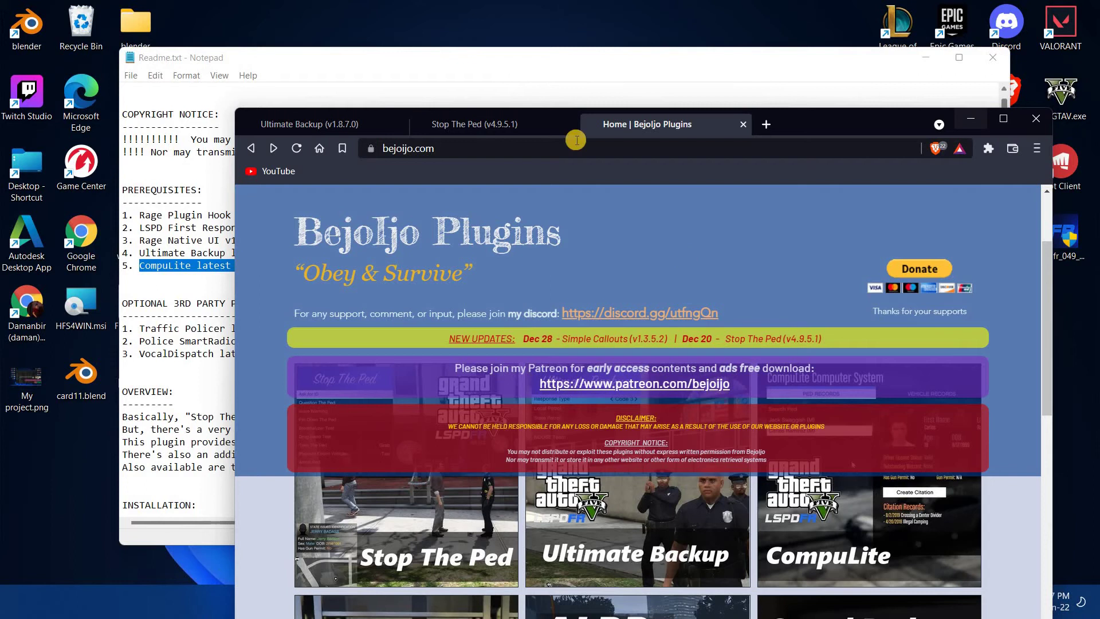
pyautogui.click(971, 123)
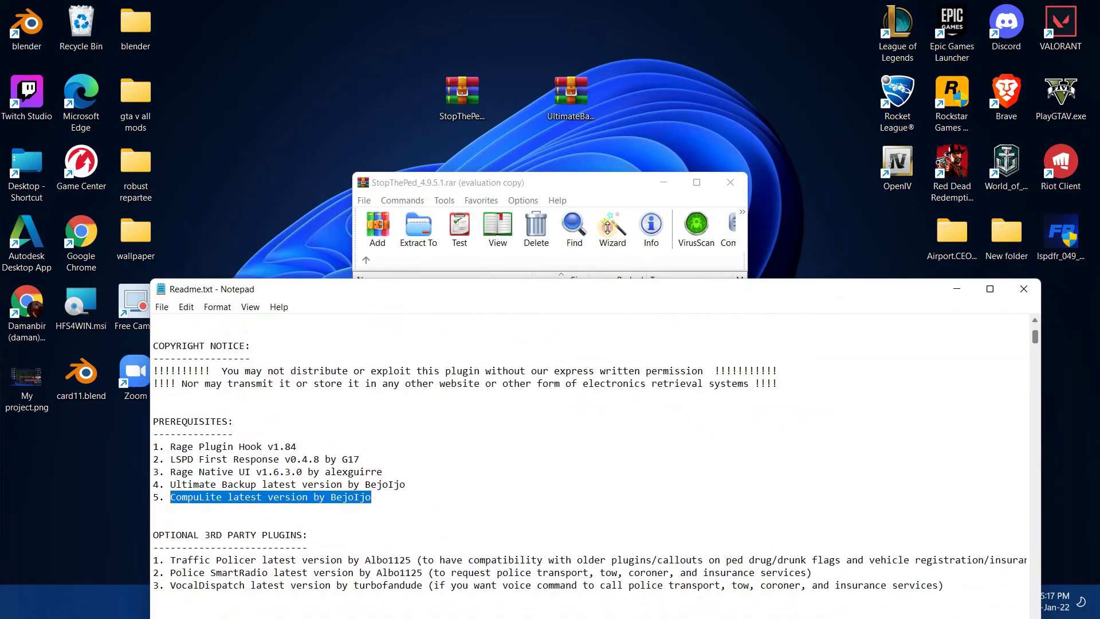
# Step: Reposition the Readme window to uncover the StopThePed and UltimateBackup archives, and move both archives up to the desktop's first row
pyautogui.moveTo(459, 68); pyautogui.dragTo(743, 184)
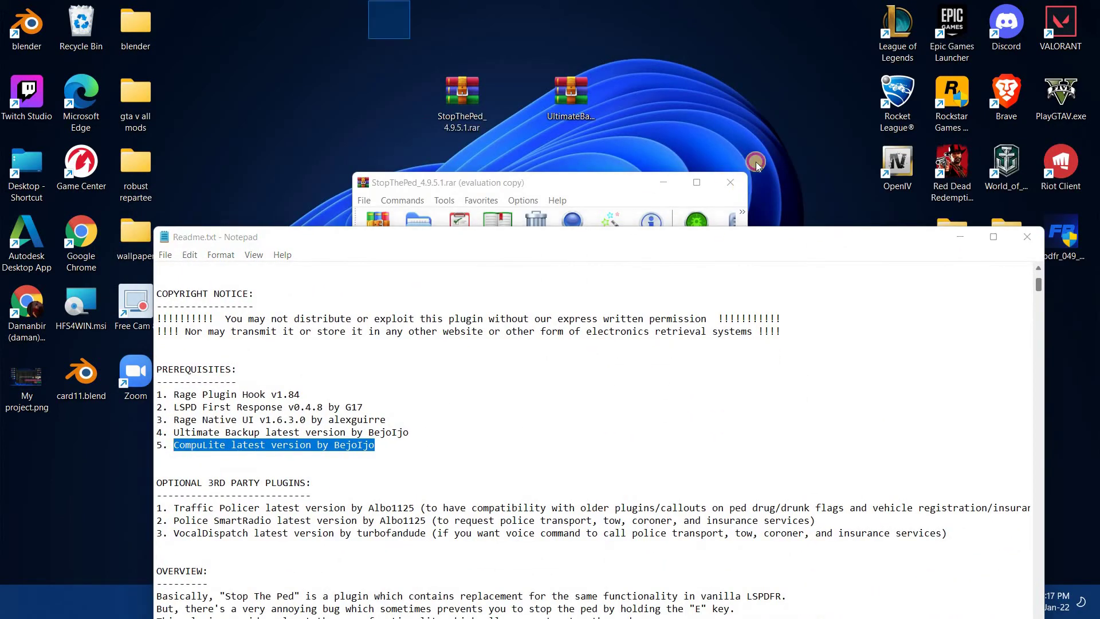
pyautogui.click(818, 272)
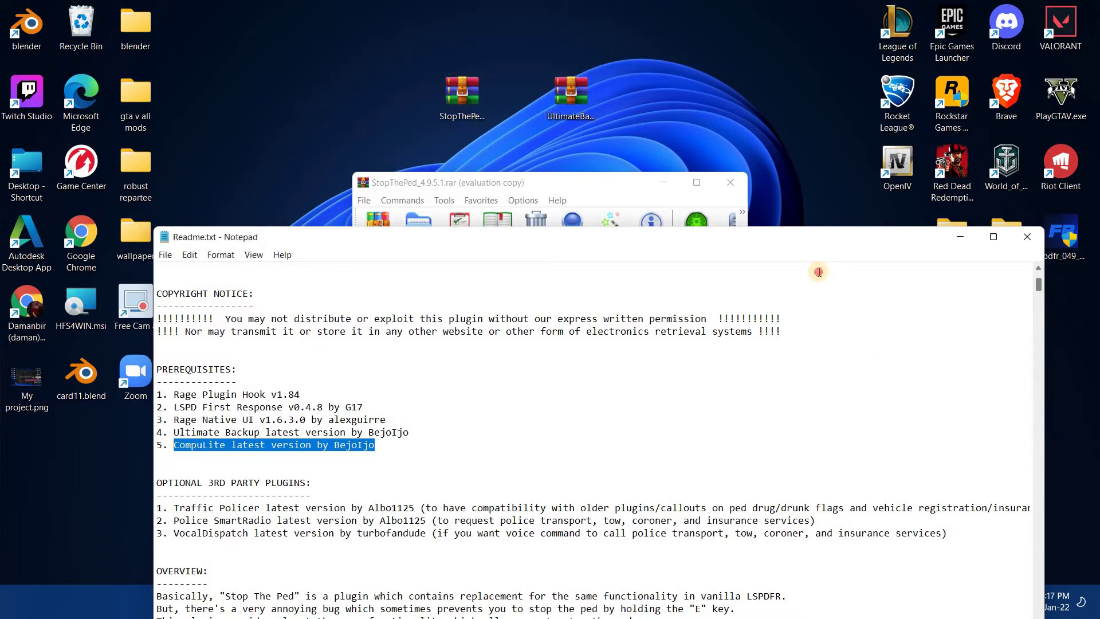
pyautogui.moveTo(791, 263); pyautogui.dragTo(810, 161)
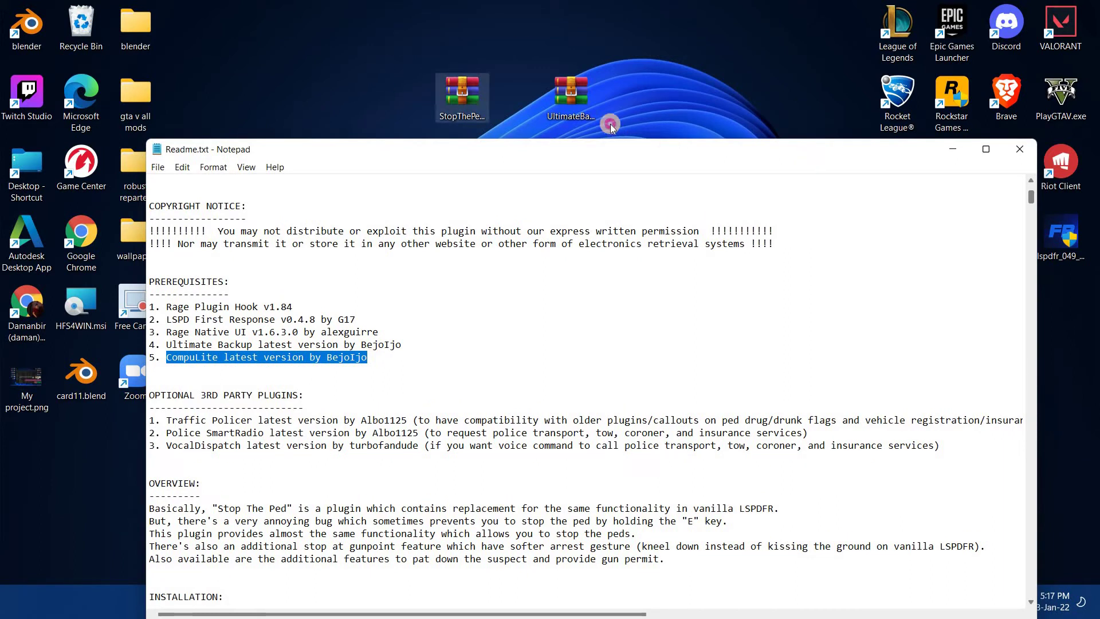
pyautogui.click(587, 75)
pyautogui.moveTo(587, 75); pyautogui.dragTo(586, 32)
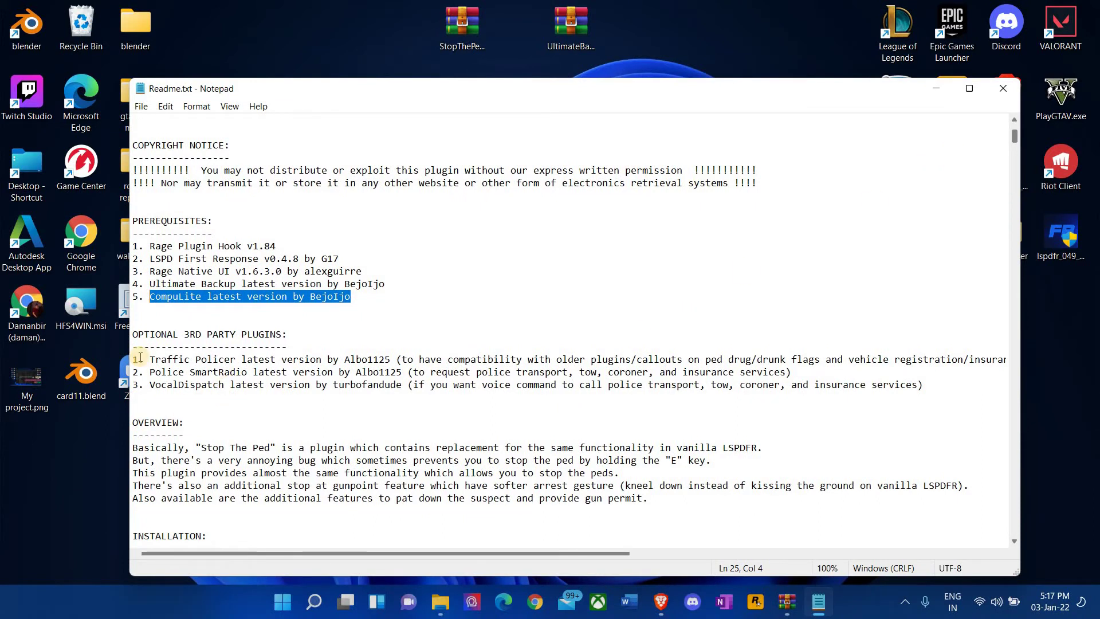
# Step: Read the Readme's "INSTALLATION" section, highlight the "Plugins\LSPDFR" source and its GTA V destination path, and minimize the Readme
pyautogui.scroll(-7, 140, 358)
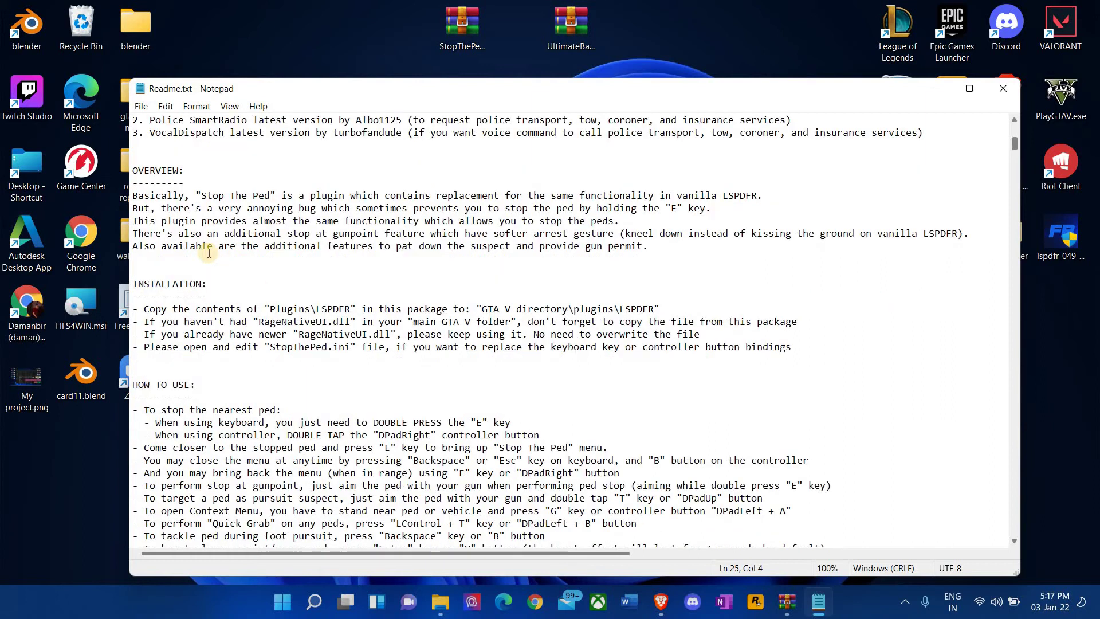
pyautogui.scroll(-2, 209, 252)
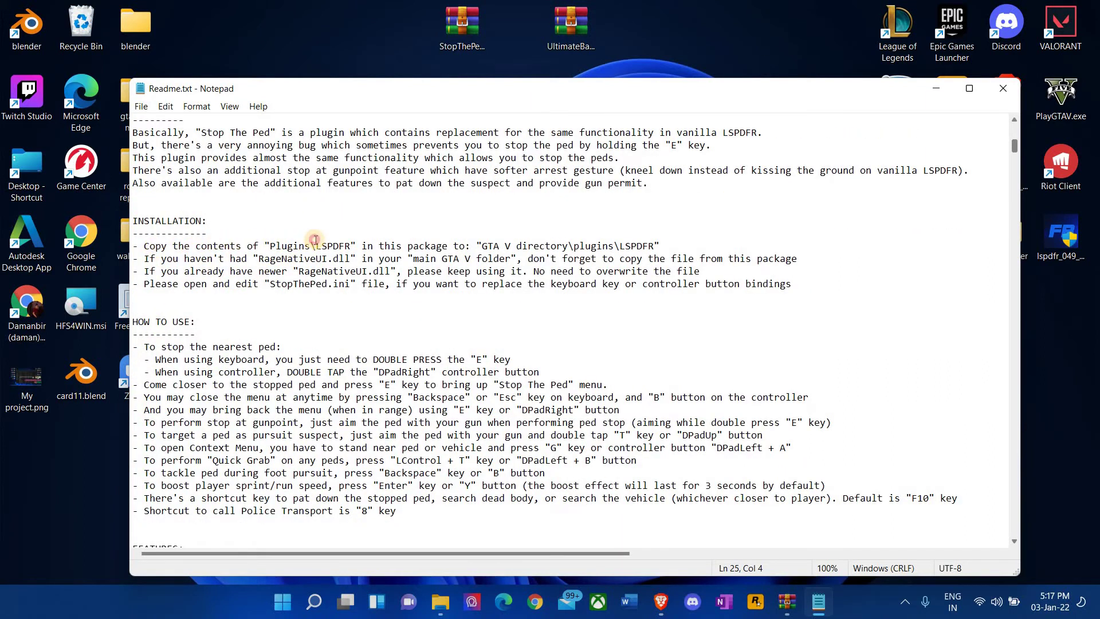
pyautogui.moveTo(196, 245); pyautogui.dragTo(367, 246)
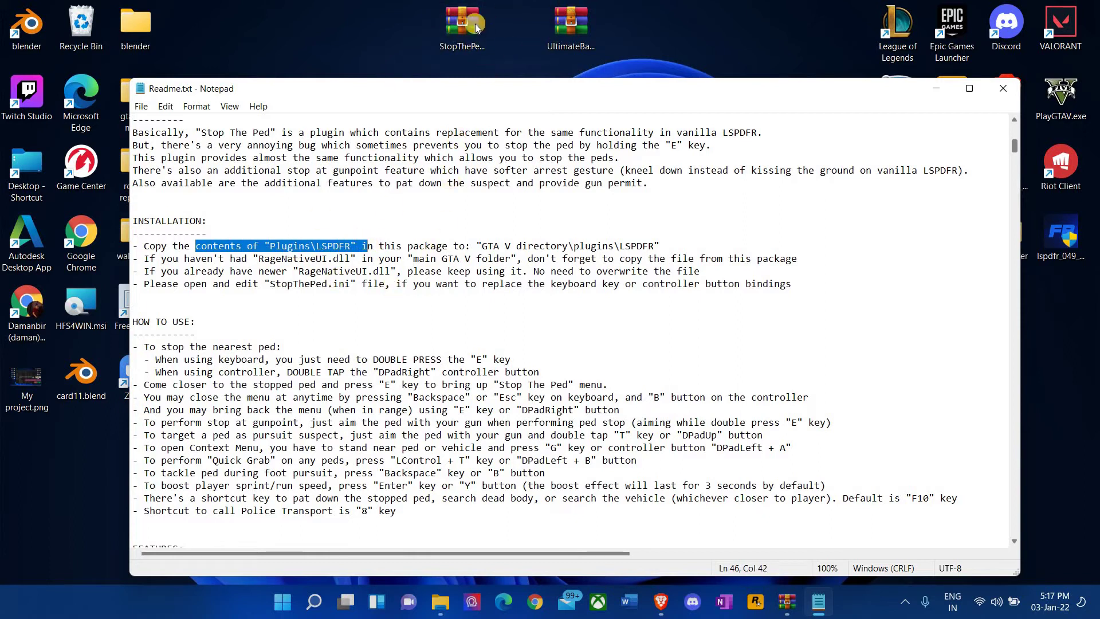
pyautogui.moveTo(390, 248); pyautogui.dragTo(587, 245)
pyautogui.click(557, 246)
pyautogui.click(641, 245)
pyautogui.click(938, 90)
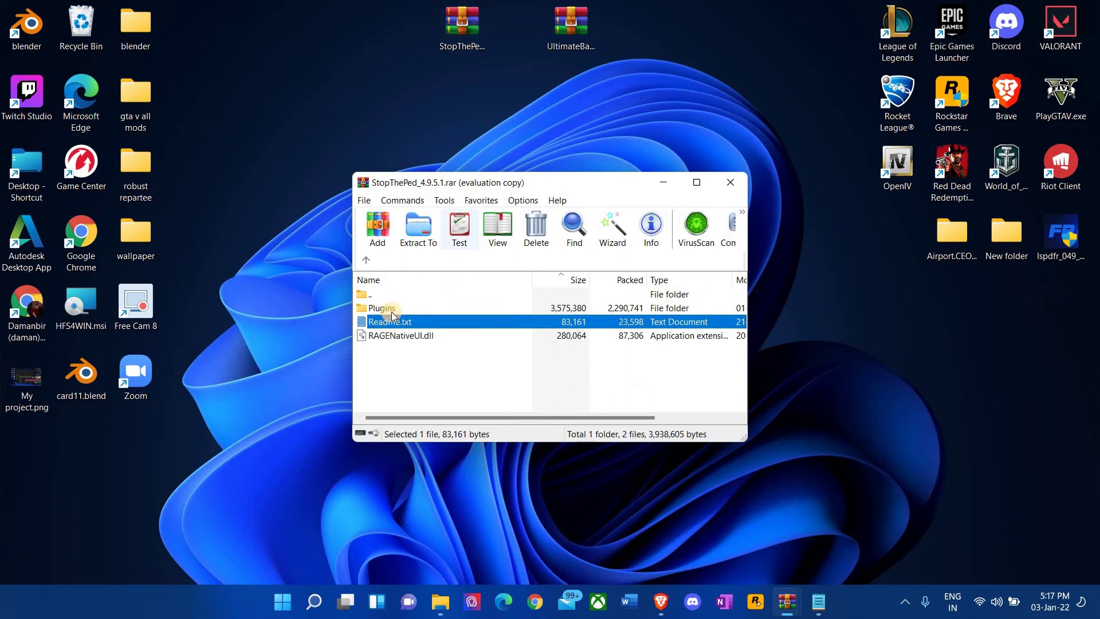
# Step: Select RAGENativeUI.dll in the StopThePed archive, open the GTAV folder in File Explorer, and arrange the two windows side by side
pyautogui.click(422, 337)
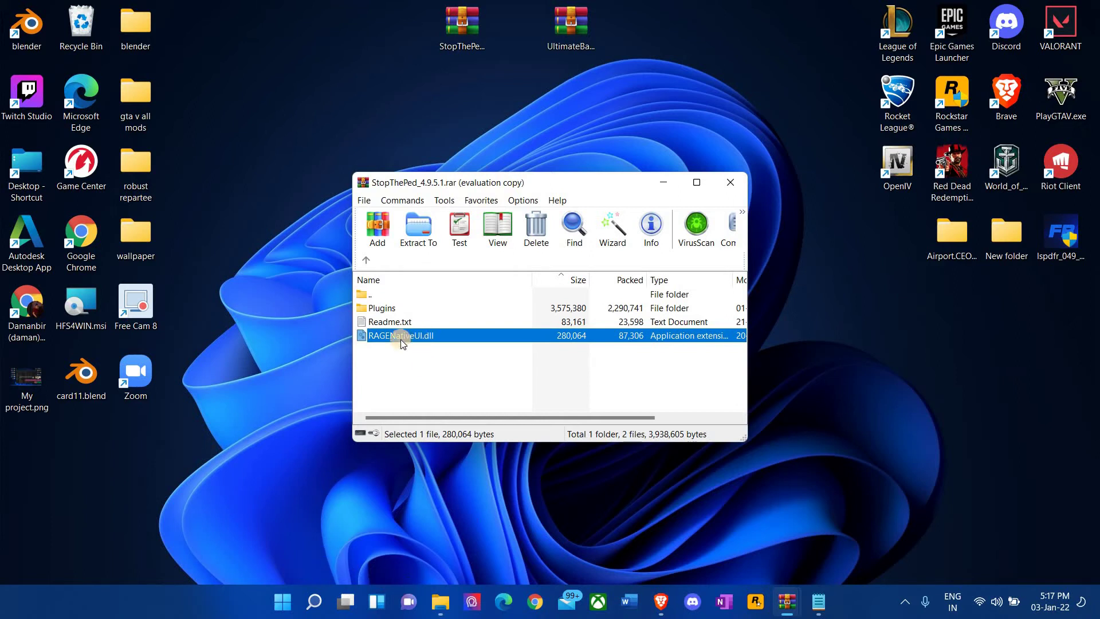
pyautogui.click(442, 604)
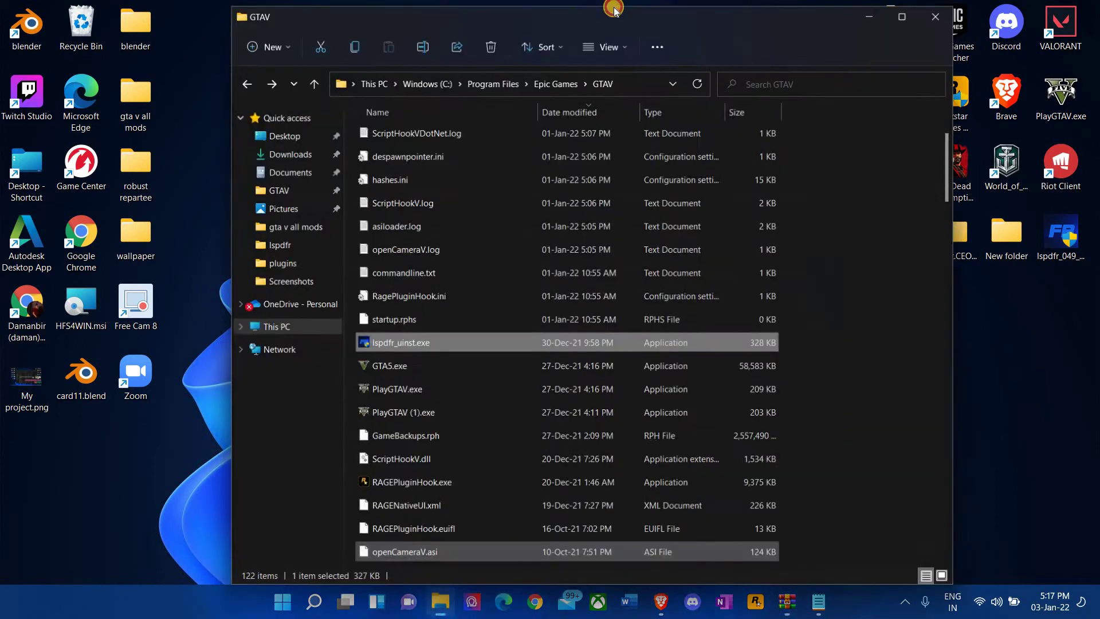
pyautogui.moveTo(425, 13); pyautogui.dragTo(614, 11)
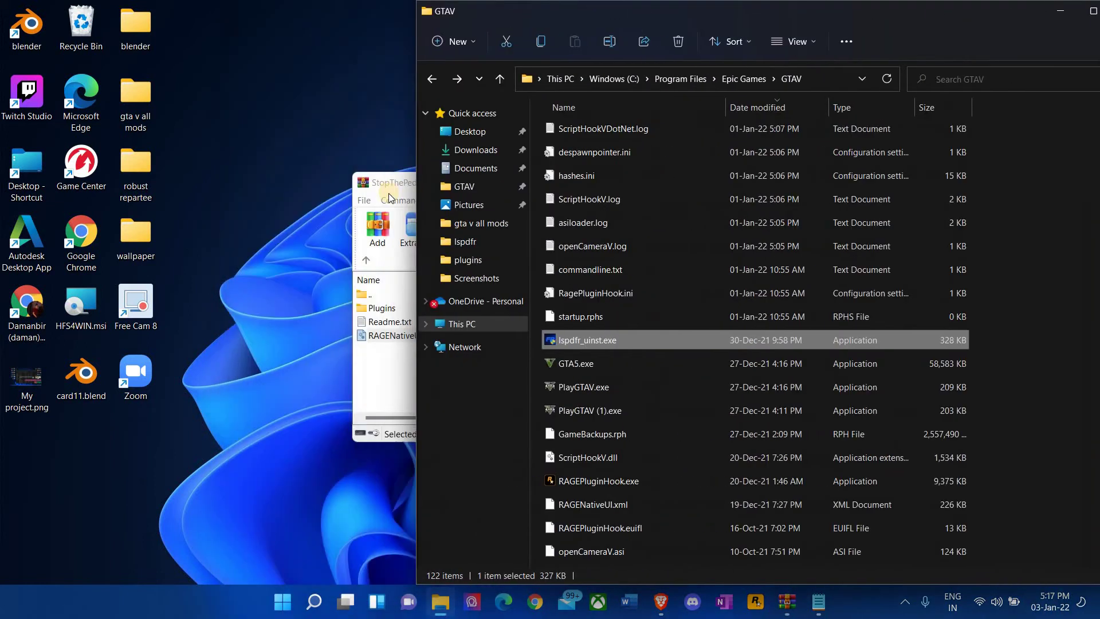
pyautogui.moveTo(125, 134); pyautogui.dragTo(57, 100)
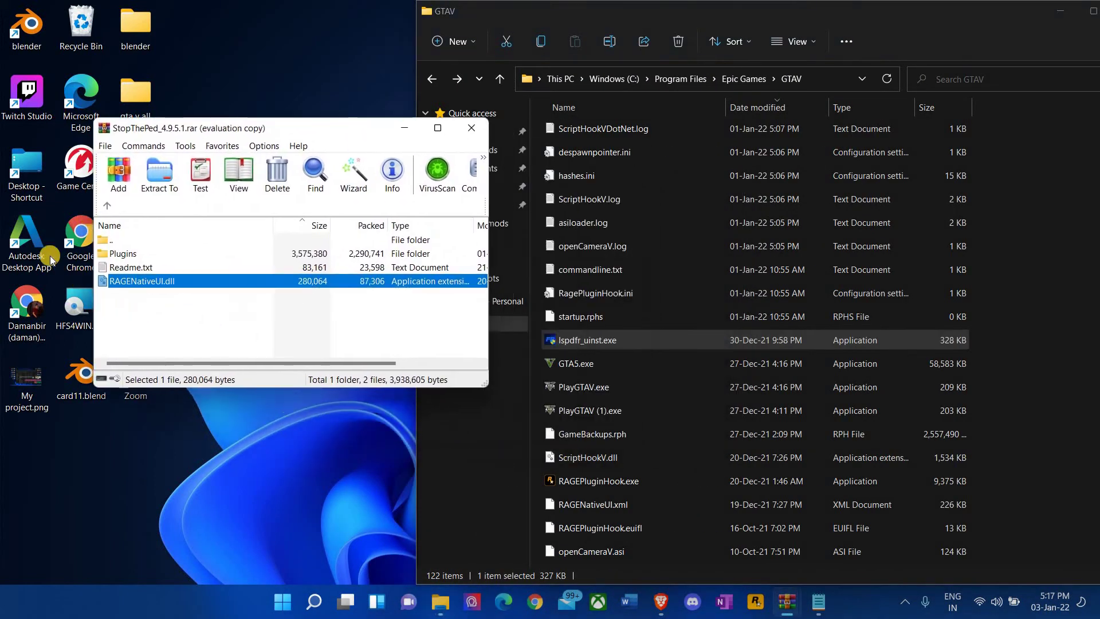